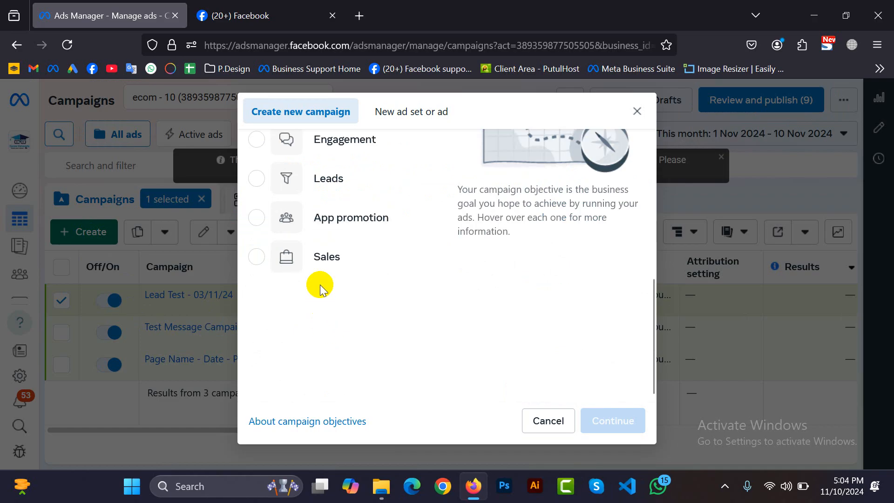
- Create a new campaign with the Sales objective, using the Manual sales campaign setup
click(323, 270)
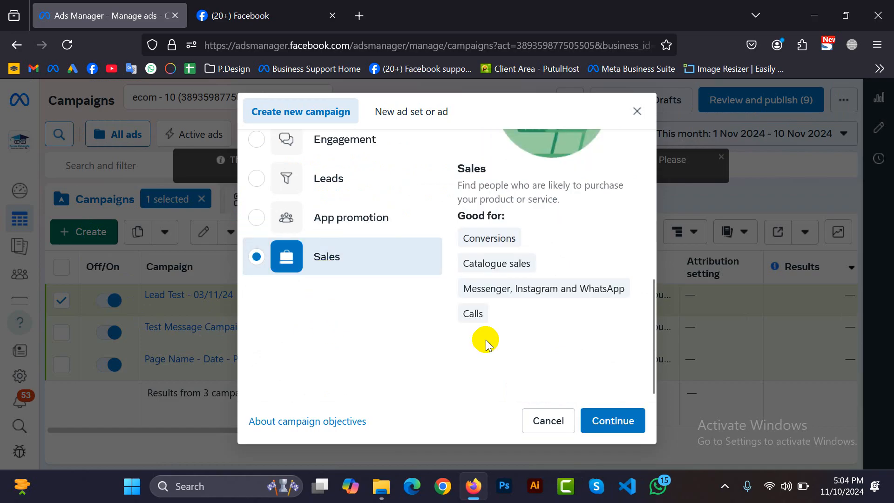
click(598, 410)
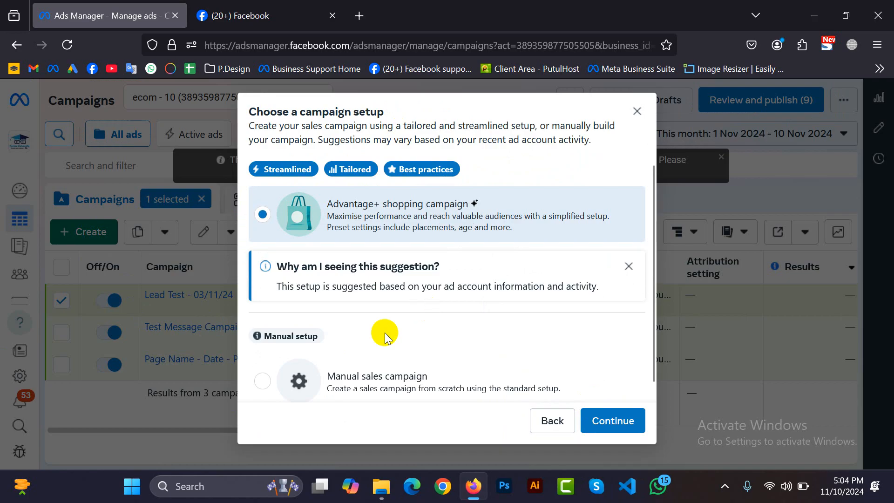
scroll(384, 336, down, 1)
click(371, 365)
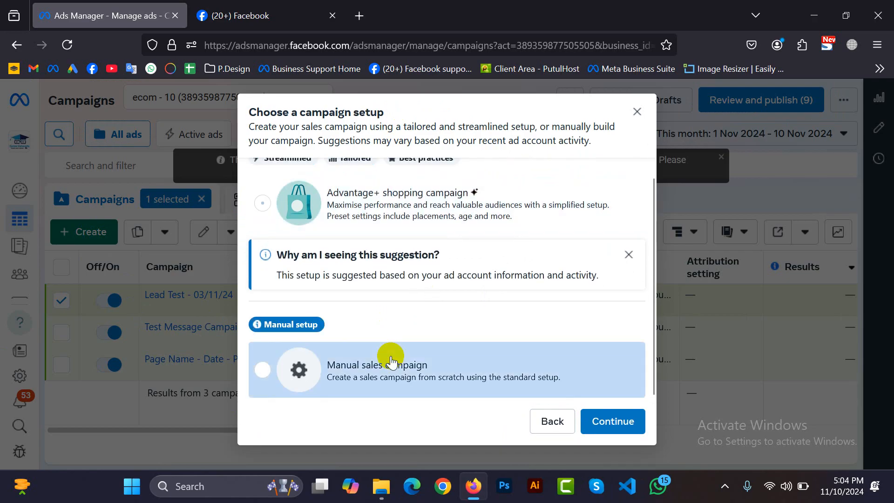
click(586, 421)
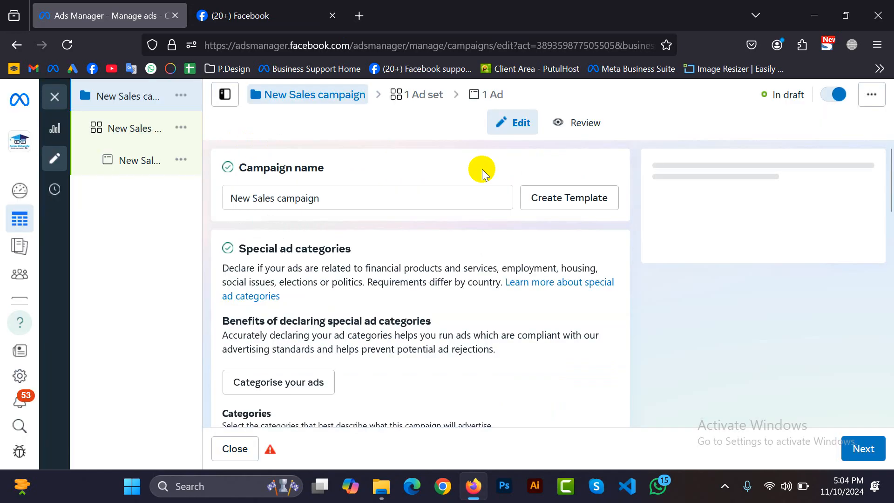
- Rename the campaign as "Sales - 10/11/24" and dismiss the Leads campaign recommendation
drag(252, 197, 184, 190)
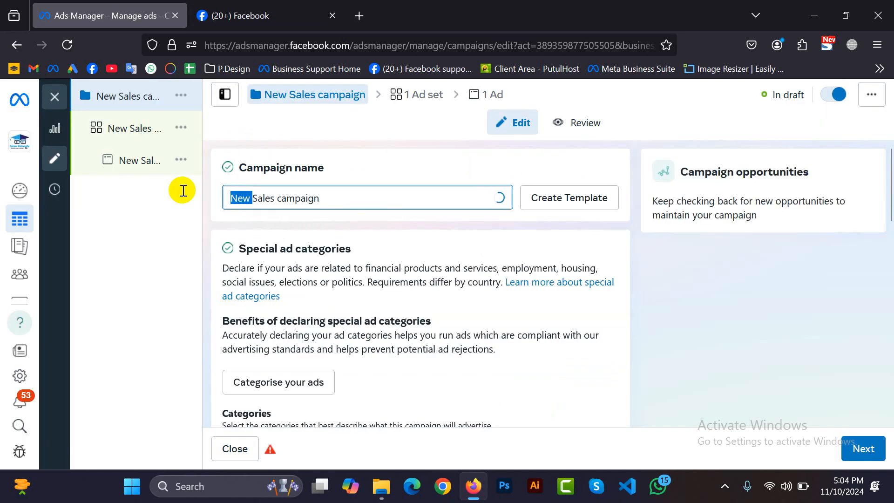
key(BackSpace)
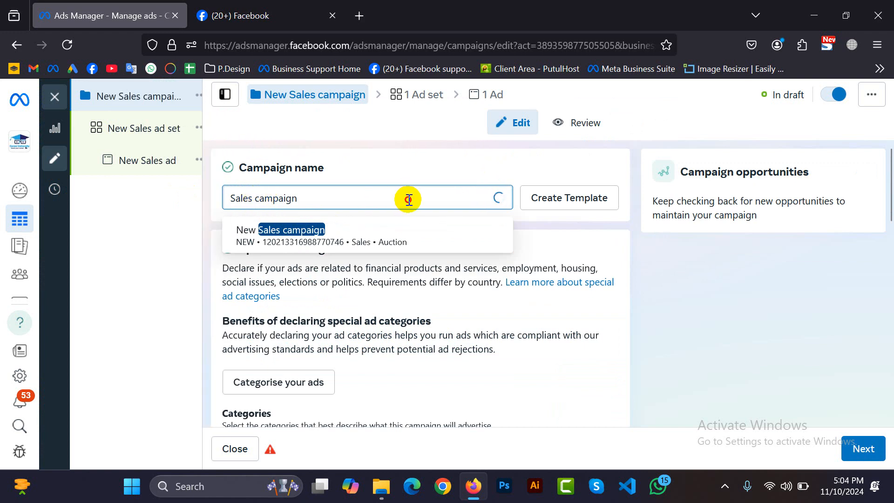
double_click(408, 199)
text(- )
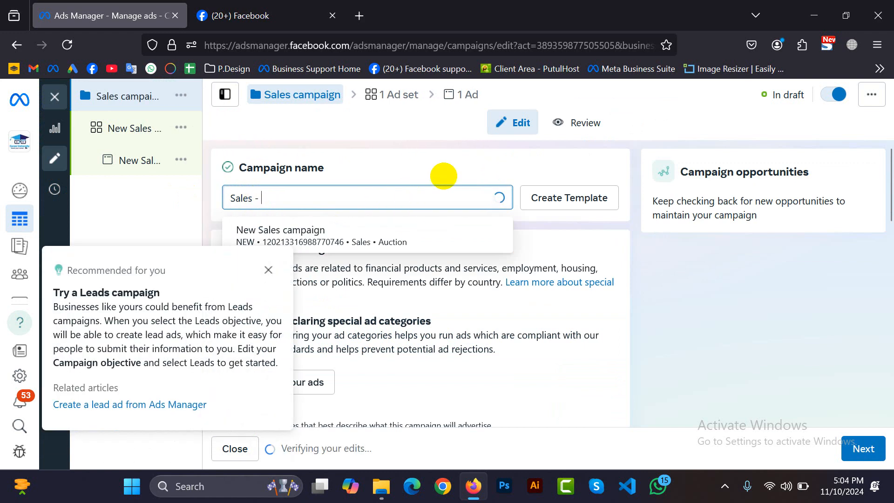
text(10/11/24)
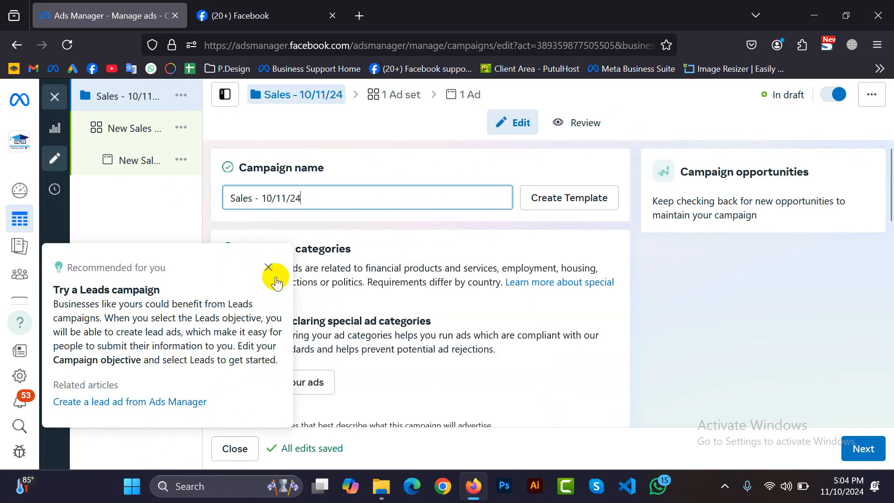
click(262, 267)
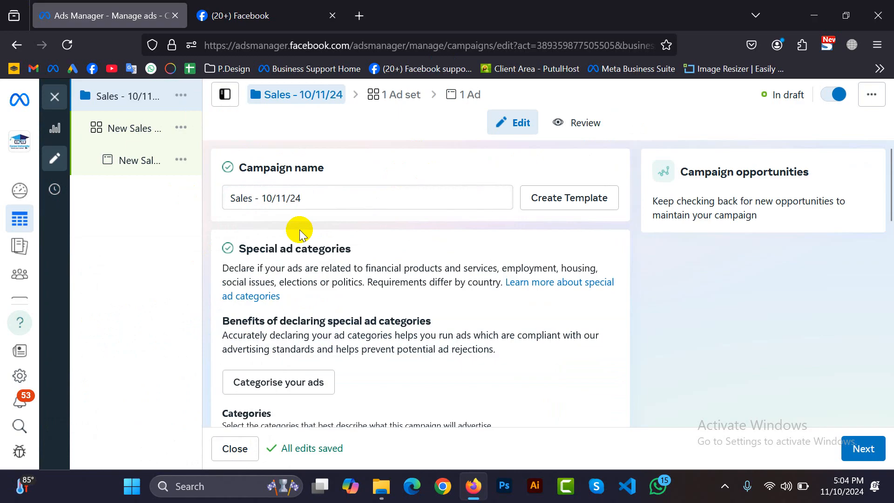
- Review the campaign's special ad categories, campaign details, Advantage+ catalogue ads and A/B test settings
scroll(312, 227, down, 3)
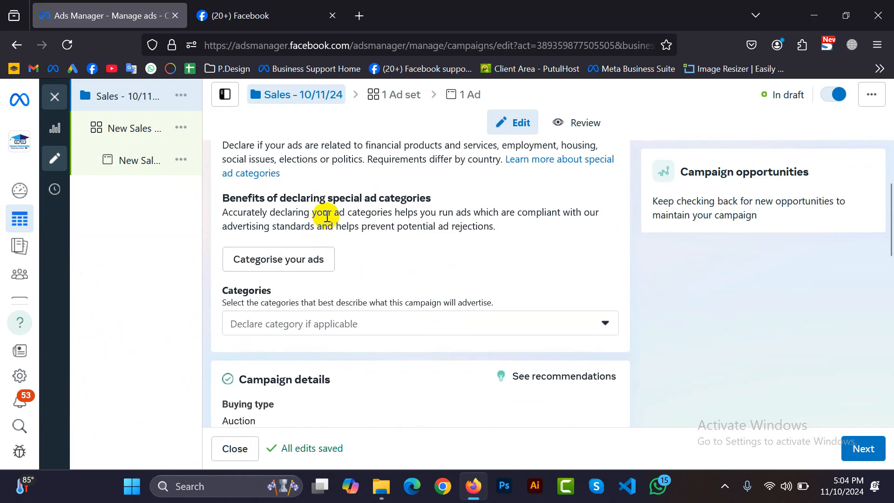
scroll(326, 219, down, 4)
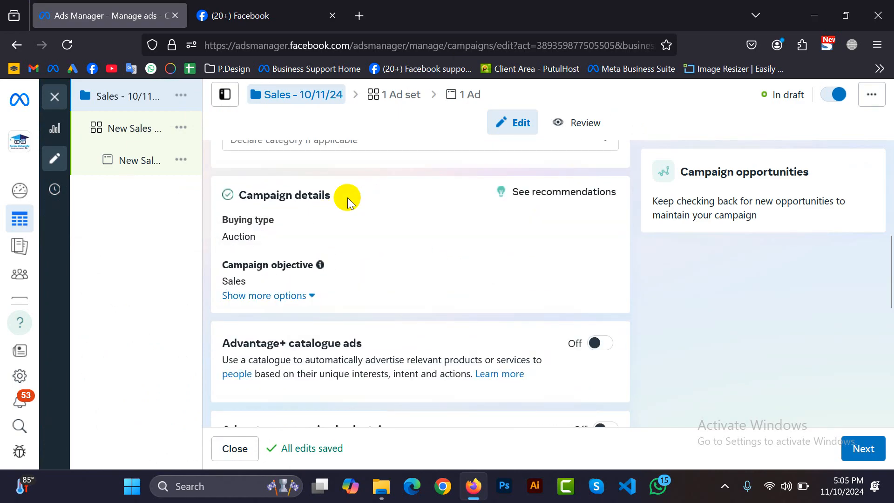
scroll(348, 201, up, 5)
scroll(348, 201, down, 4)
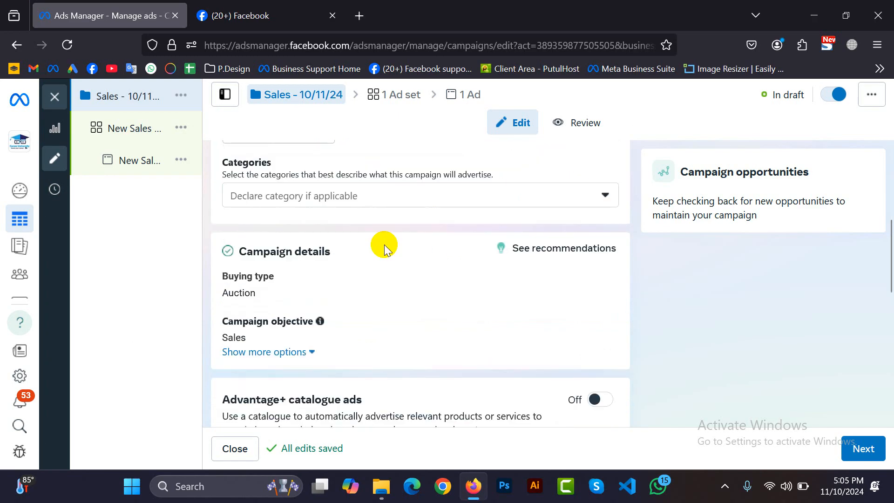
scroll(384, 247, down, 1)
scroll(395, 225, up, 3)
scroll(395, 224, down, 3)
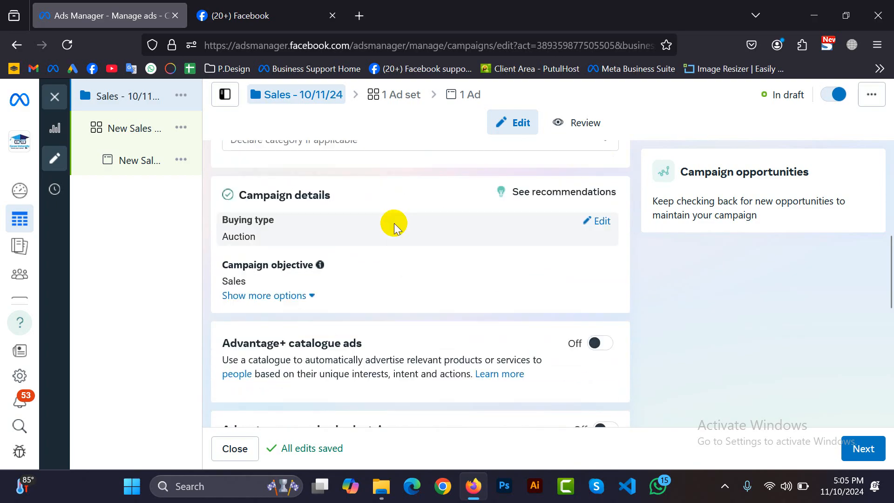
scroll(394, 227, up, 8)
scroll(394, 226, down, 6)
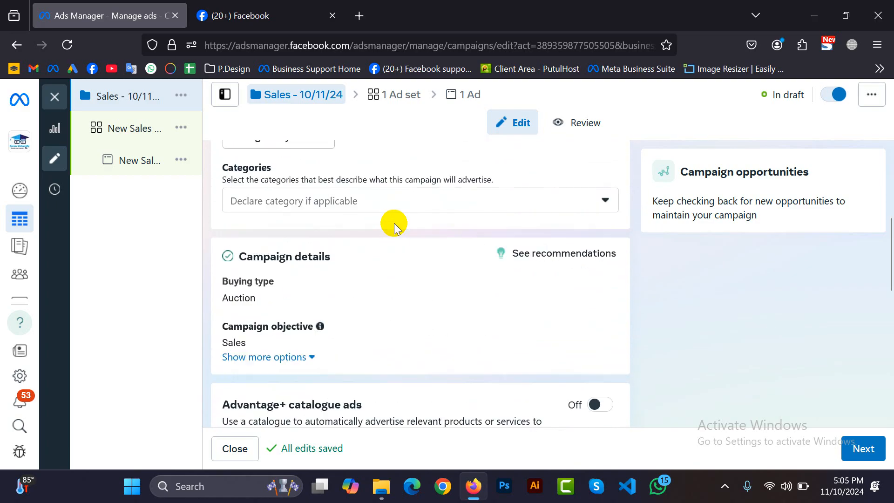
scroll(394, 226, down, 4)
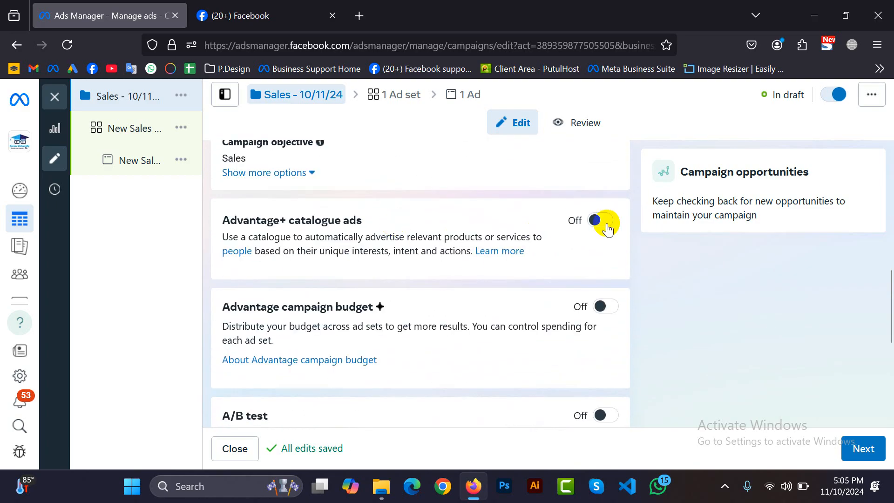
scroll(479, 260, down, 3)
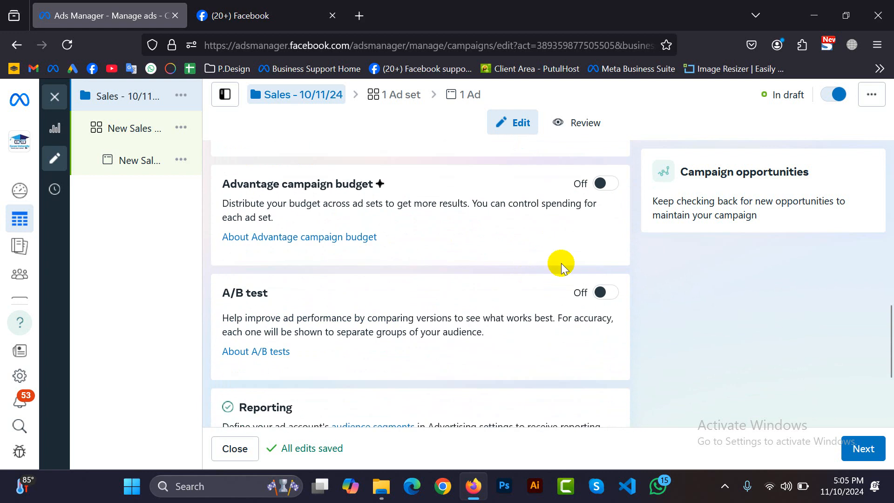
- Switch the Advantage campaign budget on and back off
click(610, 186)
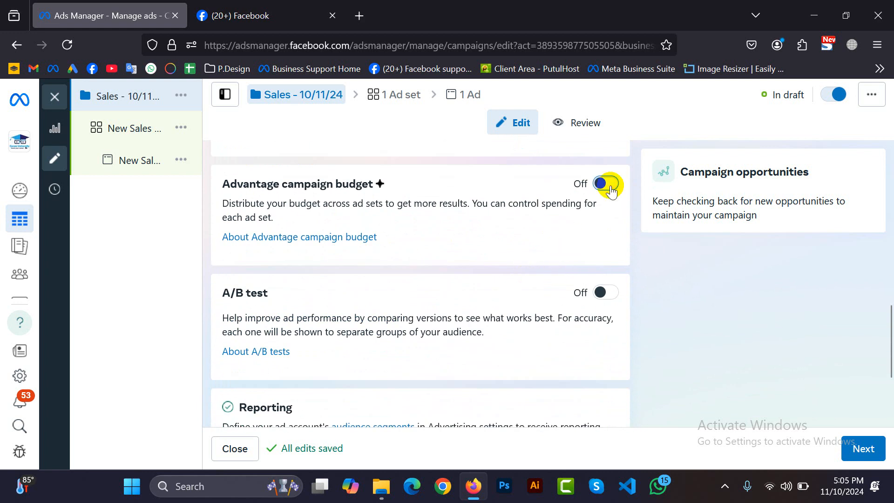
click(608, 185)
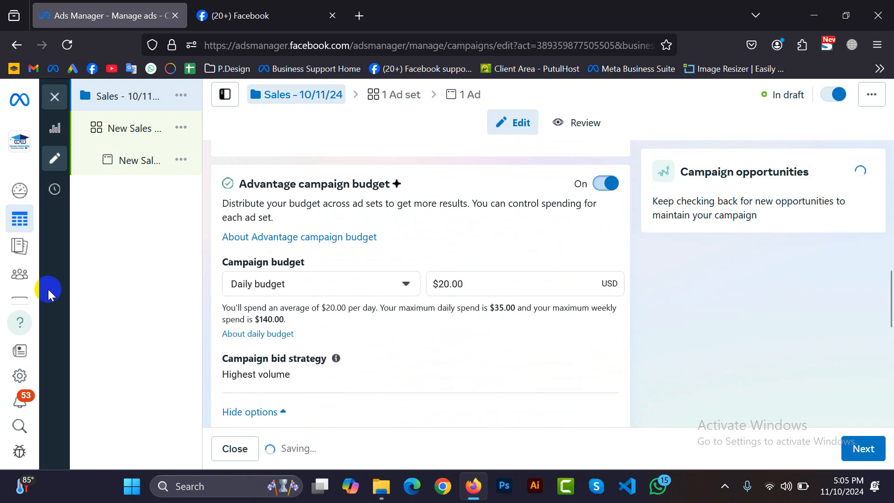
scroll(474, 289, up, 1)
scroll(474, 289, up, 3)
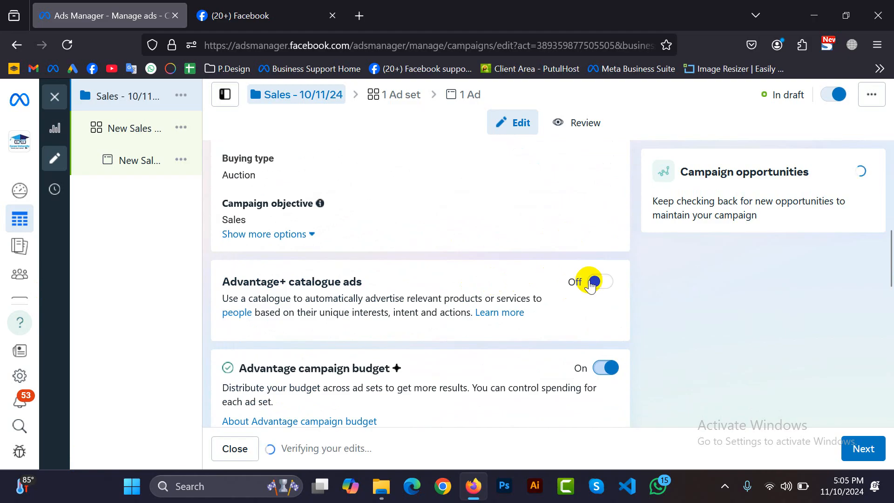
click(605, 368)
scroll(419, 354, down, 7)
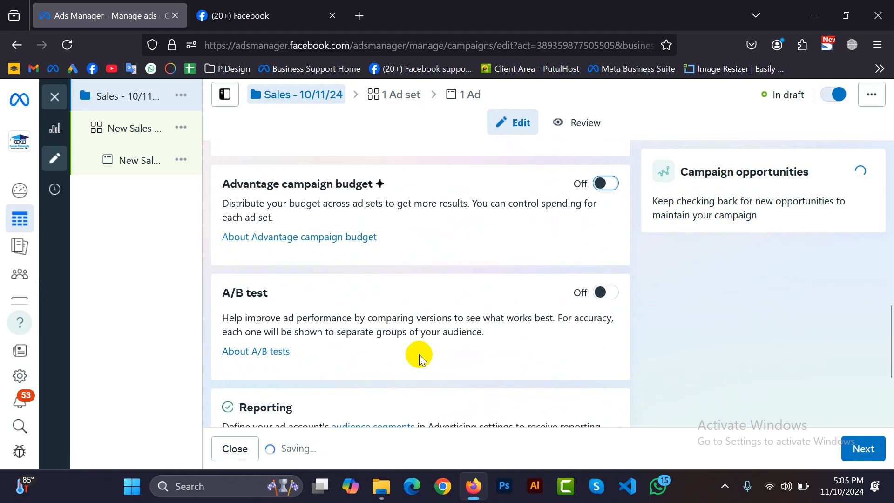
- Check the campaign-level settings once more and proceed to the ad set settings
scroll(419, 354, up, 10)
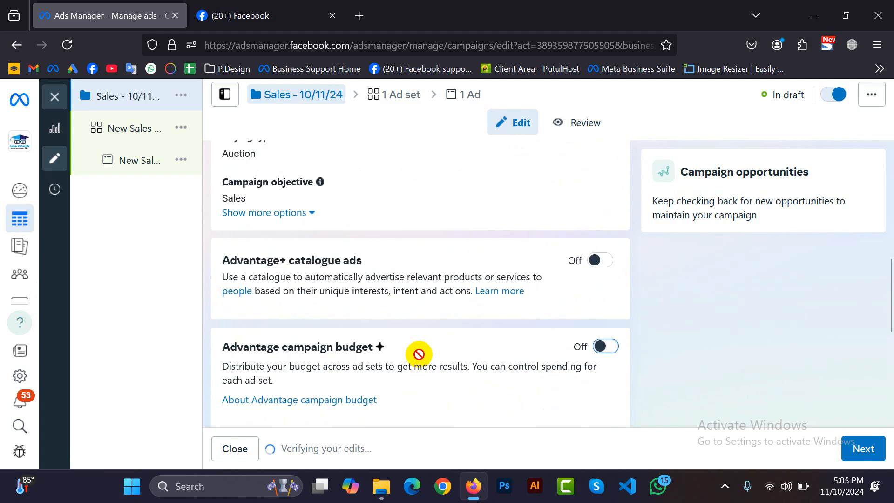
scroll(419, 359, up, 2)
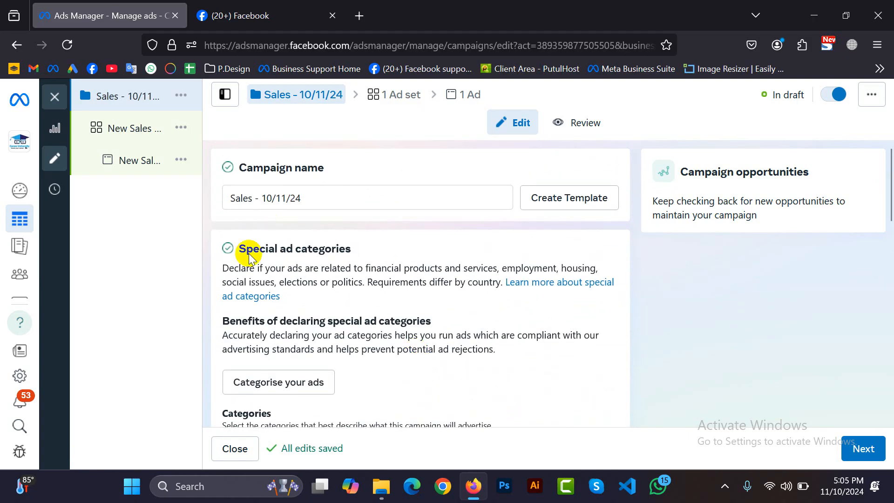
scroll(288, 283, down, 5)
scroll(347, 254, down, 5)
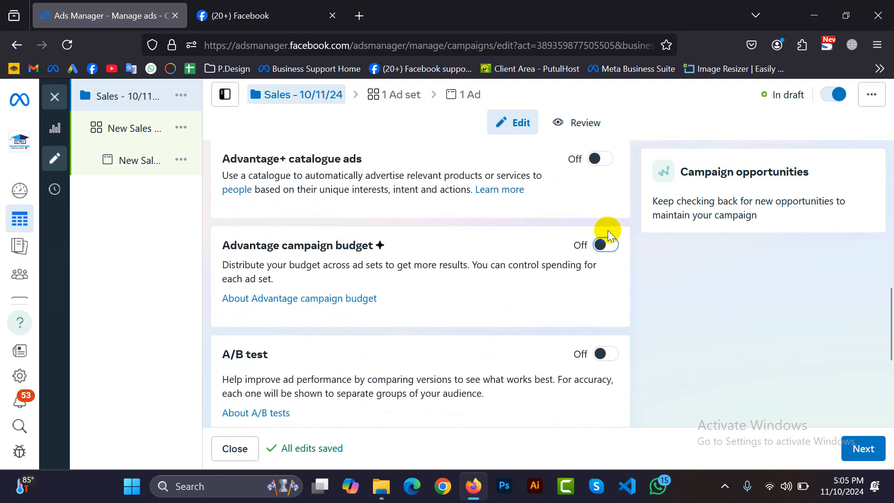
click(866, 448)
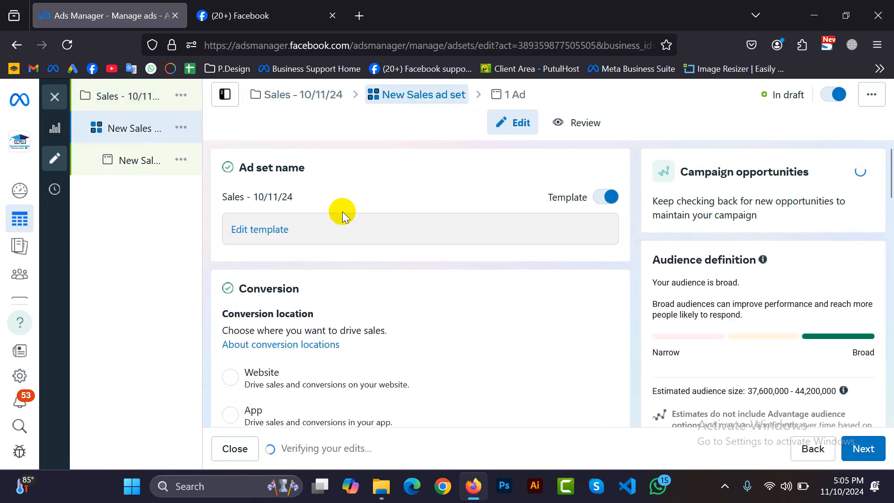
- Set the ad set's conversion location to Website and app
scroll(342, 211, down, 4)
scroll(343, 212, down, 1)
scroll(342, 211, down, 1)
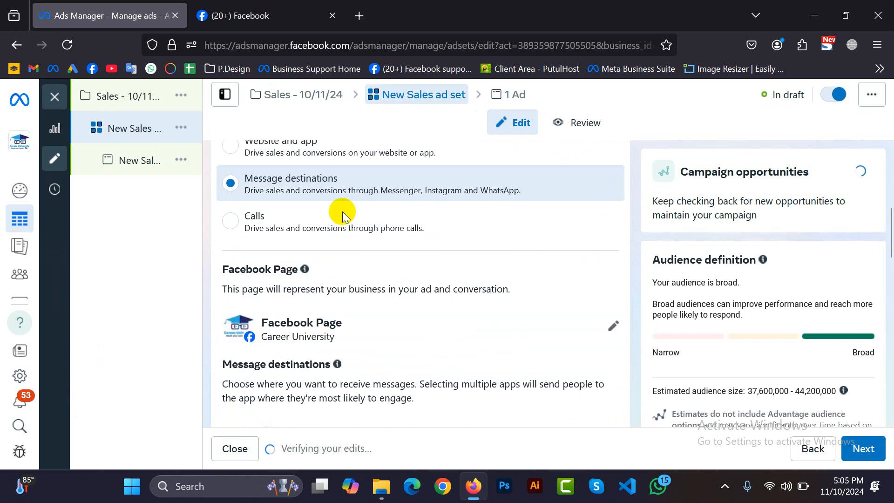
scroll(342, 211, up, 4)
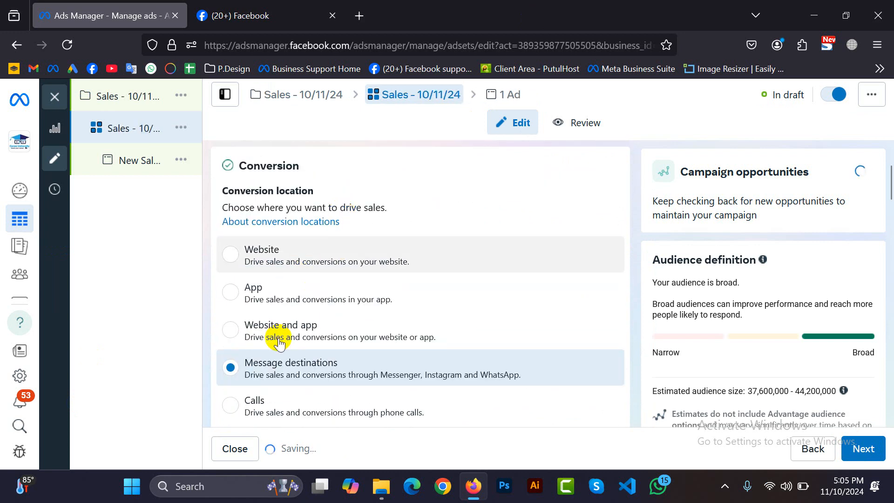
scroll(425, 257, down, 9)
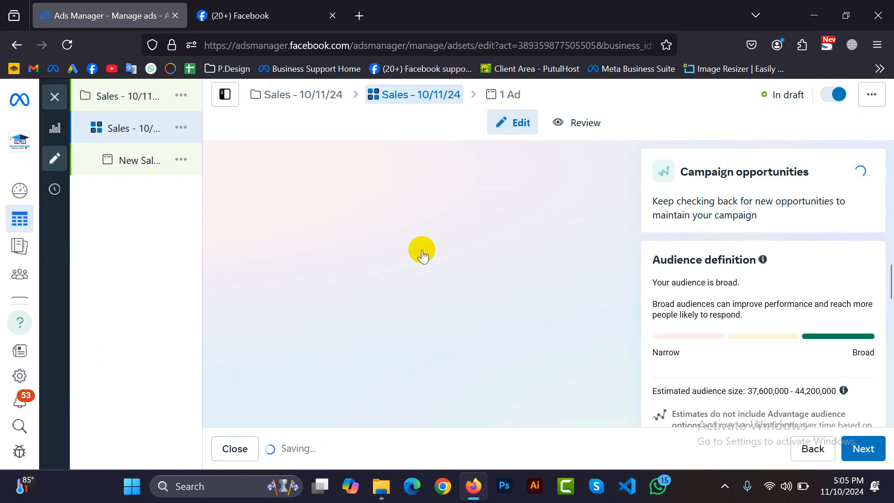
scroll(422, 250, down, 5)
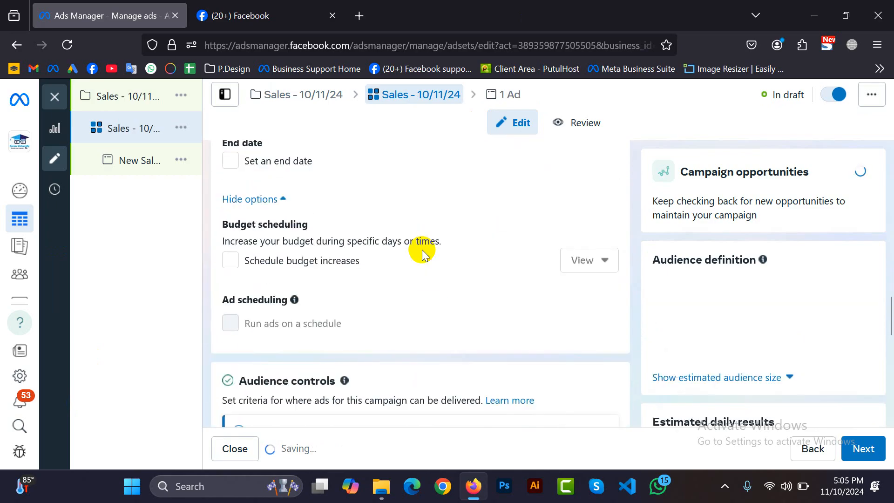
scroll(421, 249, up, 9)
scroll(422, 249, up, 3)
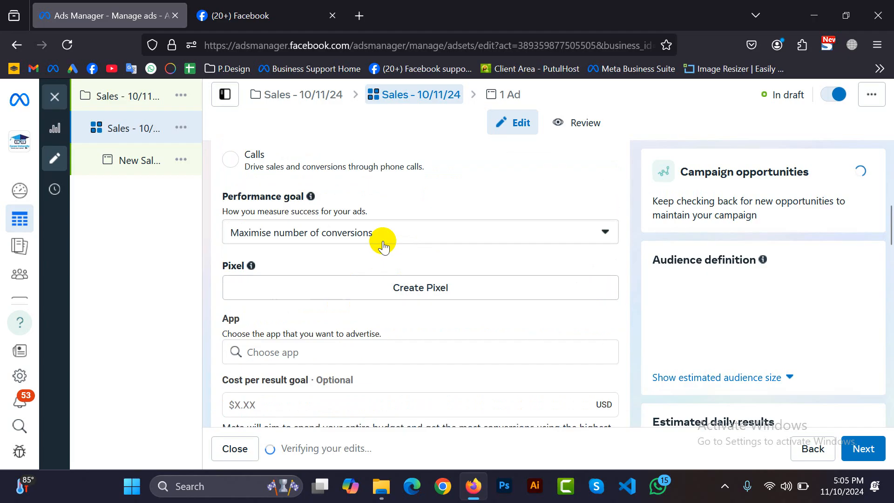
- Change the ad set's performance goal to Maximise value of conversions
click(379, 237)
click(414, 201)
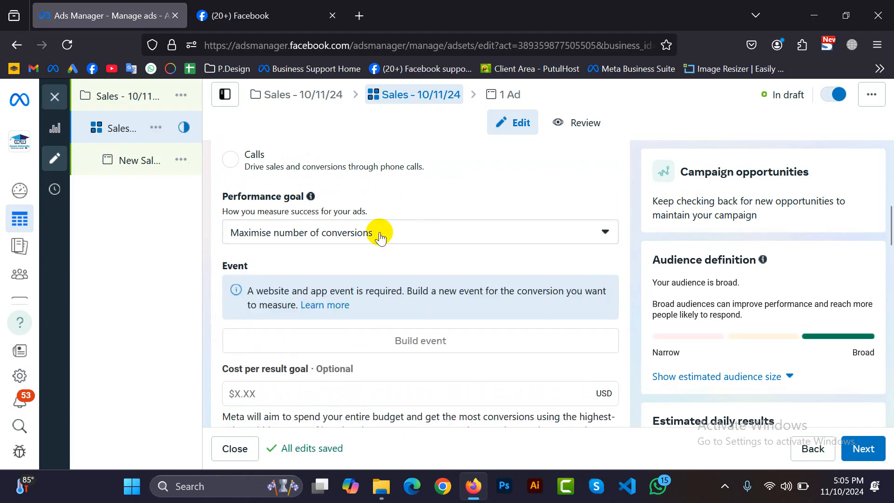
scroll(379, 236, down, 6)
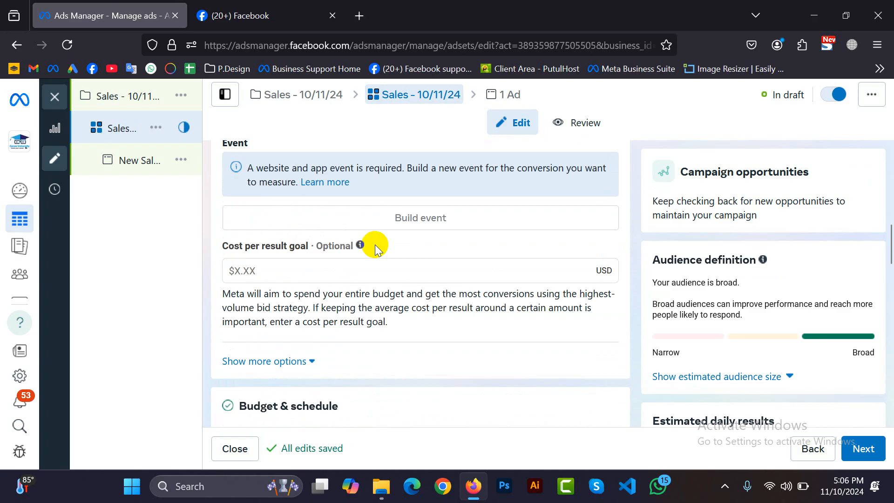
scroll(370, 243, up, 2)
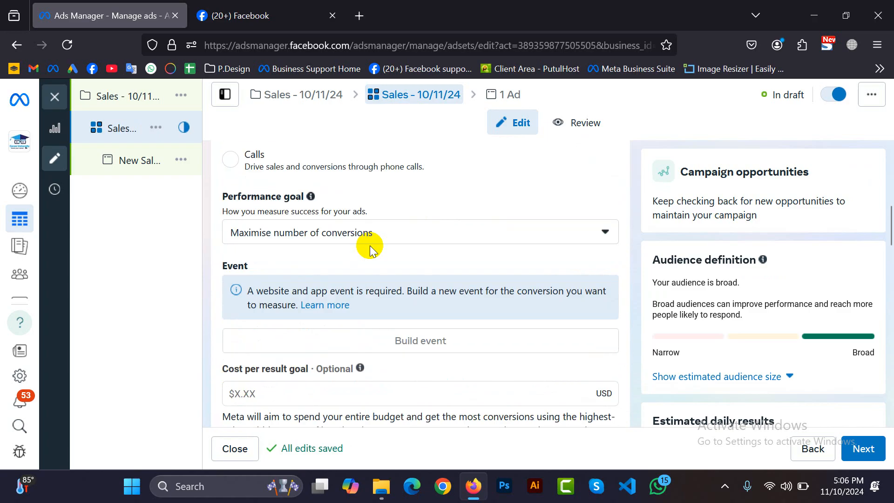
click(326, 239)
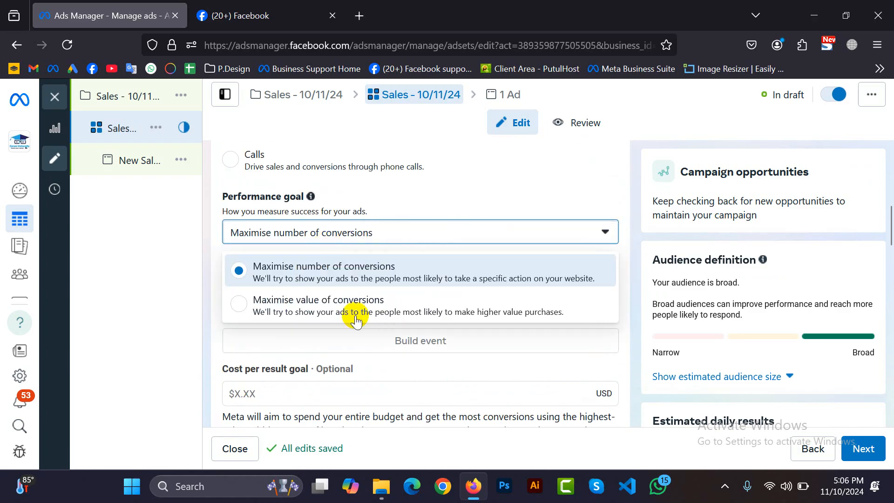
click(357, 319)
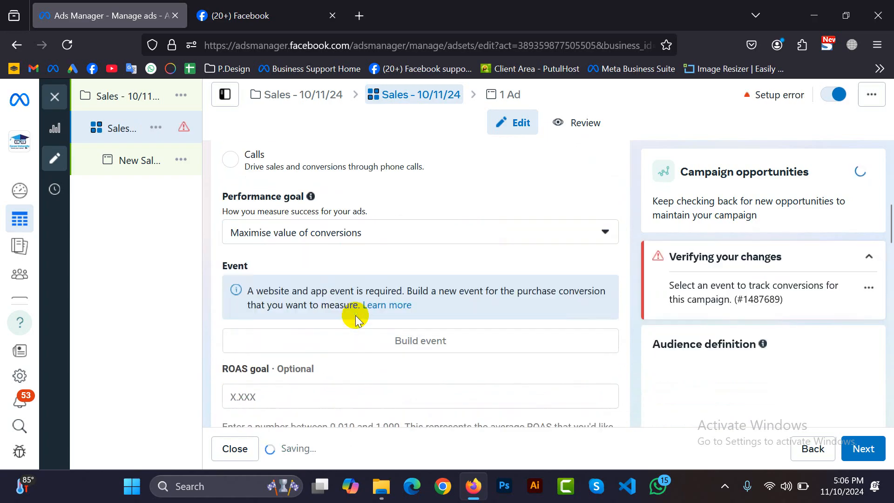
- Look through the ad set's budget, schedule, audience controls and Advantage+ audience sections
scroll(356, 320, down, 8)
scroll(356, 320, down, 5)
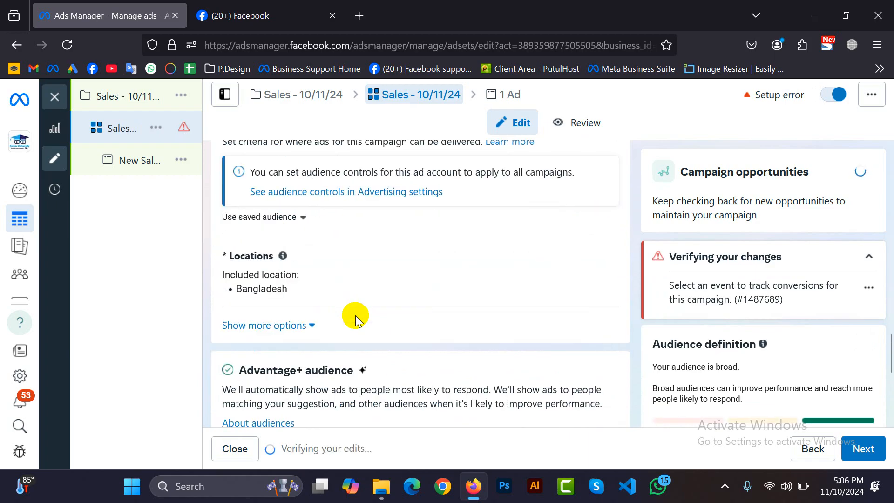
scroll(356, 320, down, 4)
scroll(356, 320, up, 4)
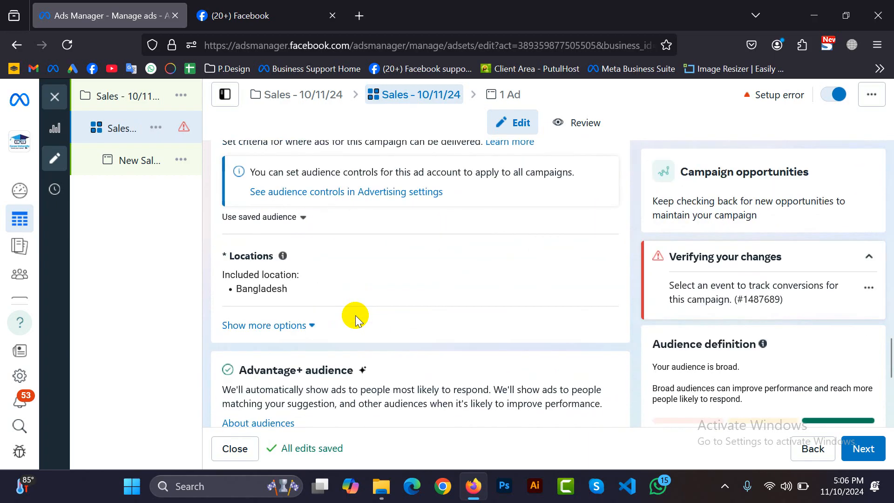
scroll(356, 320, up, 6)
scroll(356, 320, up, 3)
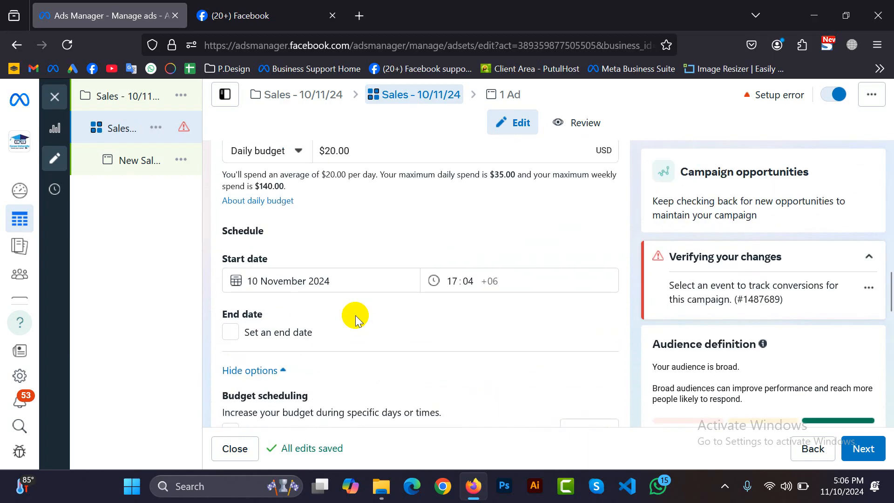
scroll(355, 320, up, 7)
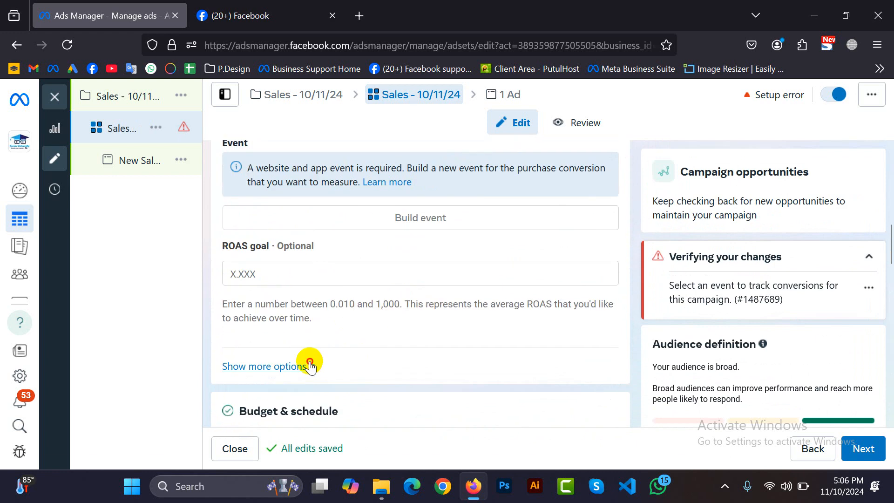
- Expand the additional conversion options and check the attribution setting and delivery type
click(311, 366)
scroll(366, 328, down, 3)
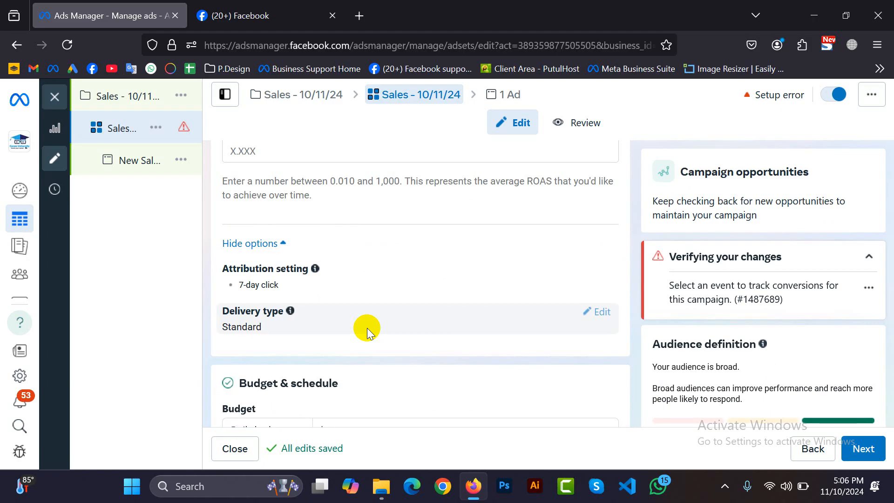
scroll(461, 280, up, 3)
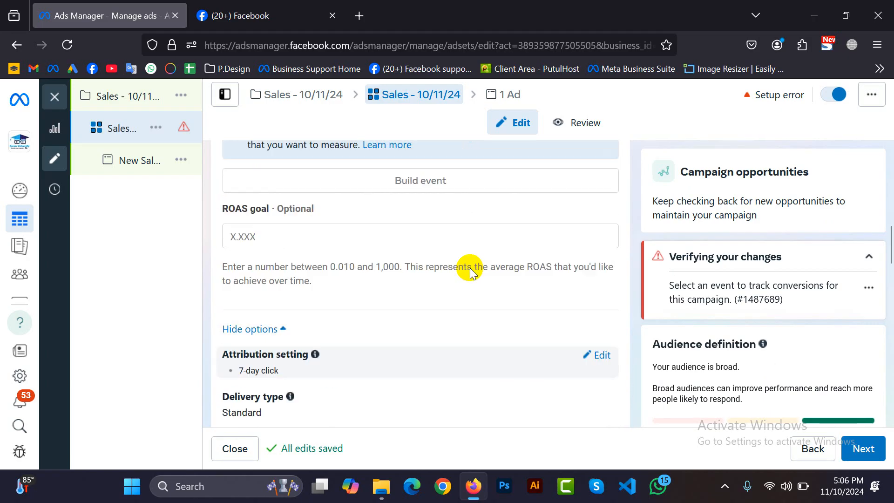
- Set the ad set's conversion location to Website
scroll(466, 272, up, 3)
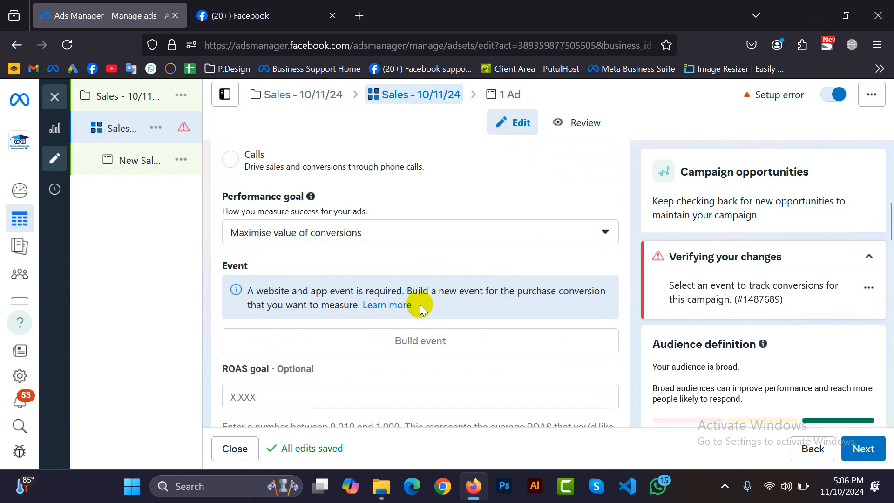
scroll(334, 237, up, 3)
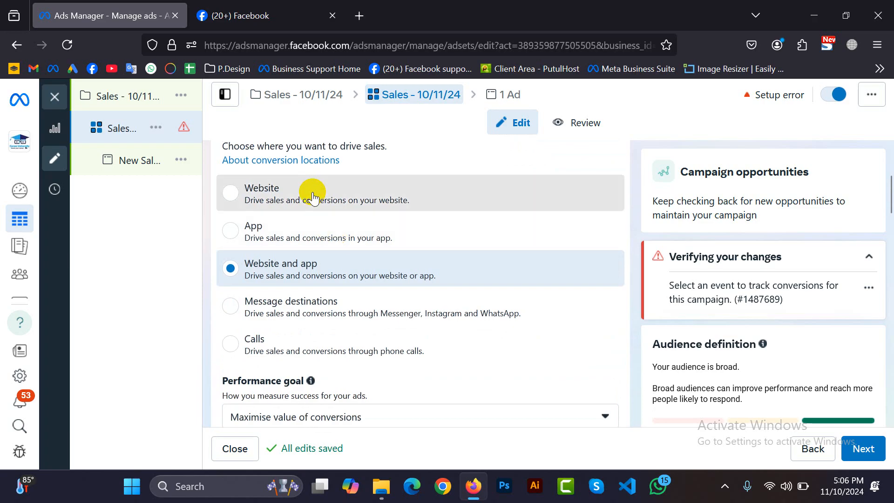
click(313, 198)
- Review the ad set's pixel, cost per result goal, attribution, dynamic creative and budget settings
scroll(383, 223, down, 5)
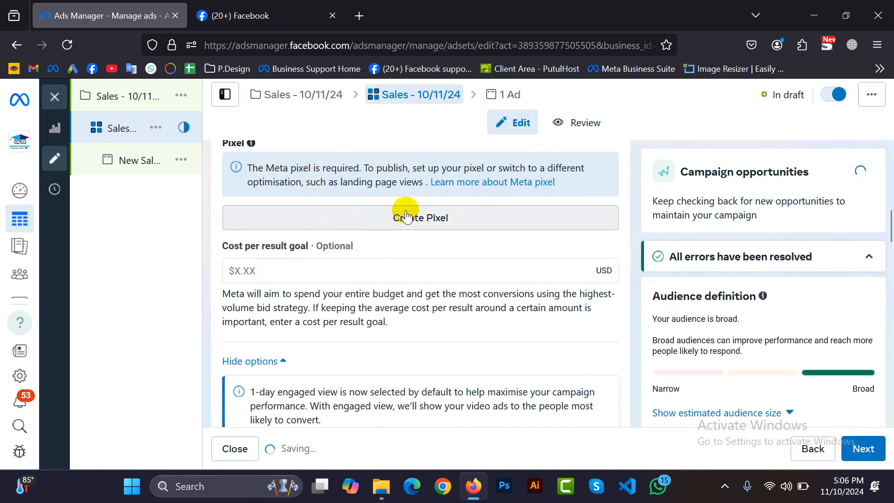
scroll(380, 250, down, 5)
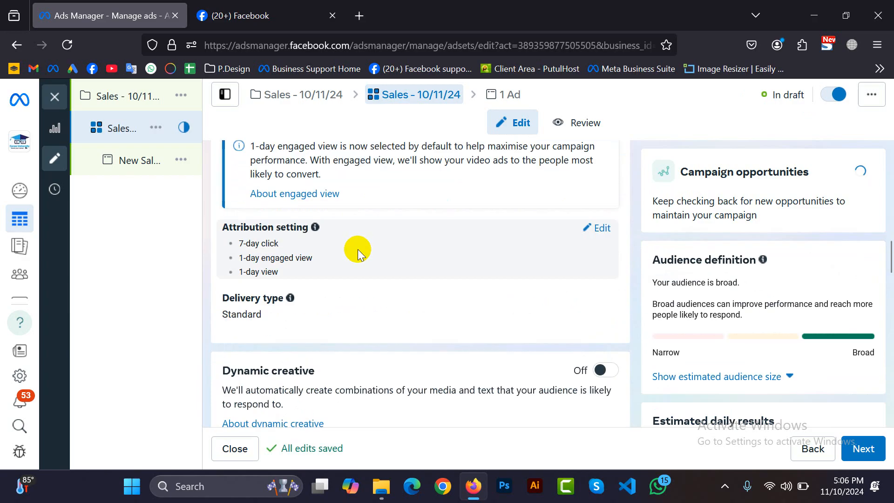
scroll(354, 247, down, 8)
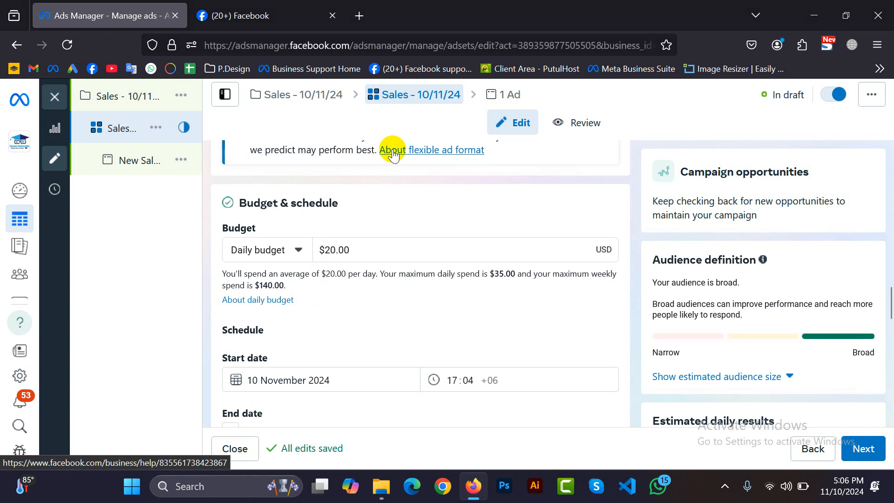
scroll(409, 195, up, 5)
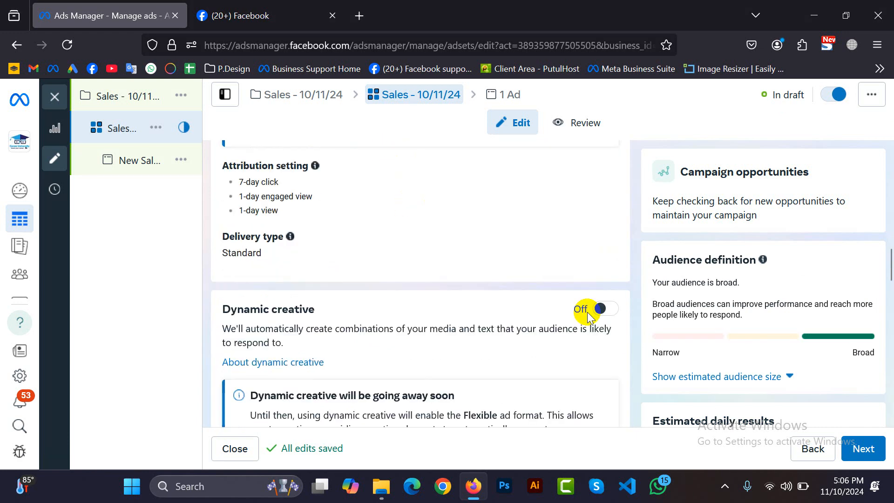
scroll(406, 225, down, 10)
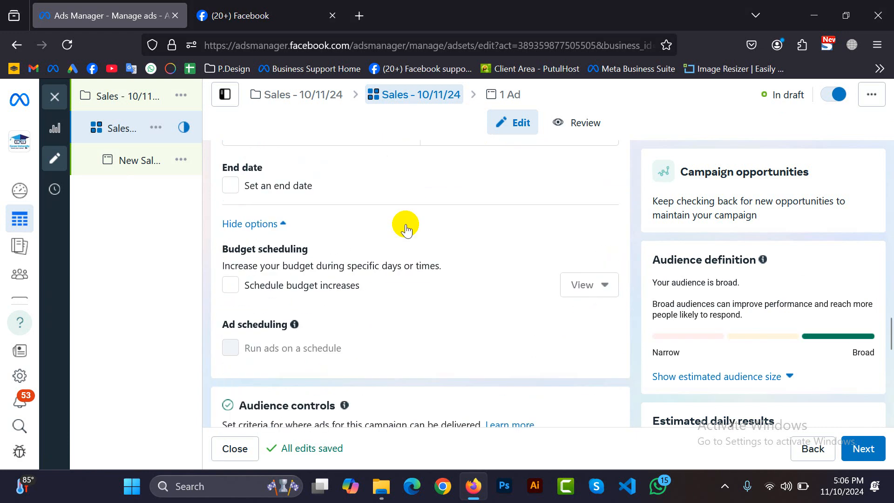
scroll(406, 224, up, 3)
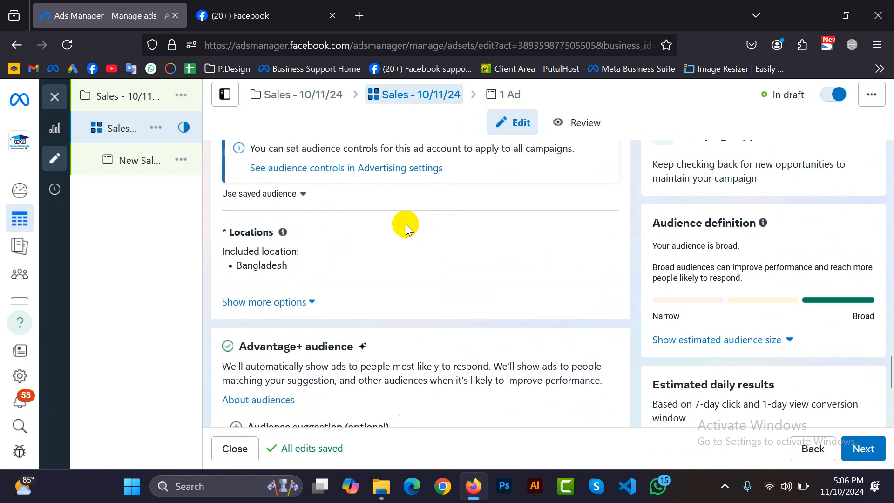
- Expand the additional audience controls and review the minimum age, audience exclusions, languages and Advantage+ audience
click(279, 302)
scroll(322, 275, down, 4)
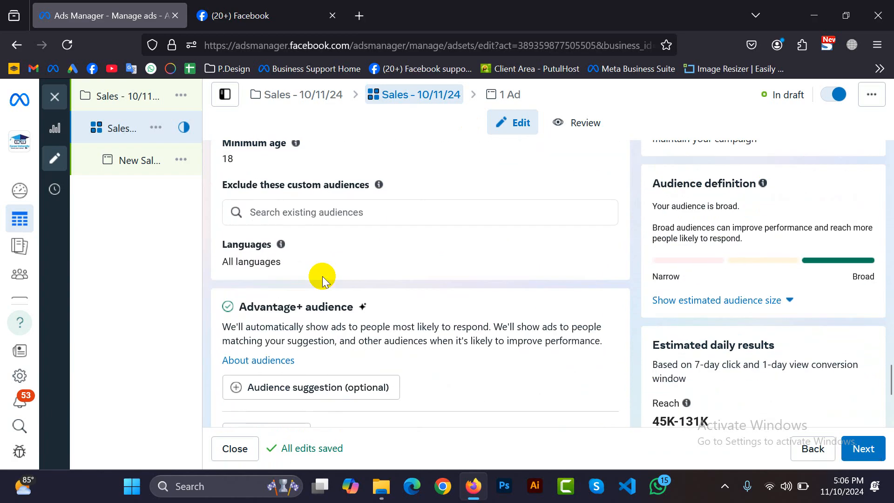
scroll(419, 279, down, 4)
scroll(433, 289, up, 8)
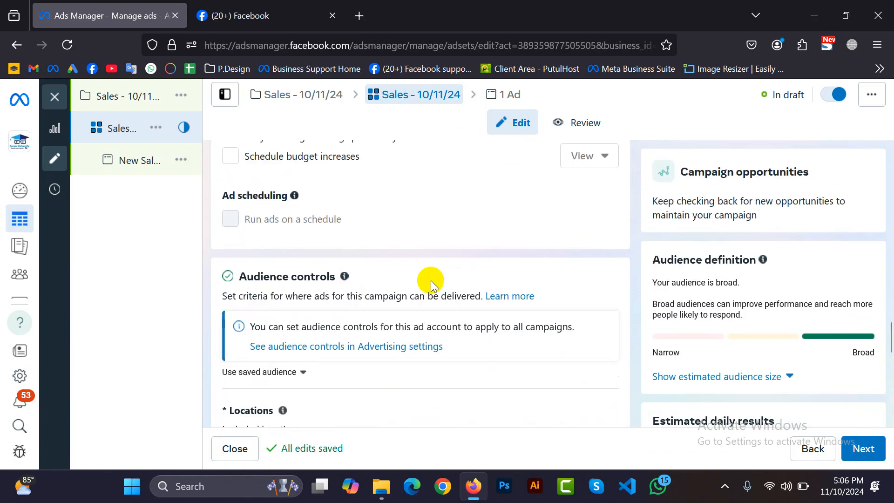
- Recheck the dynamic creative, attribution, Meta pixel and conversion location settings
scroll(424, 275, up, 5)
scroll(419, 271, up, 6)
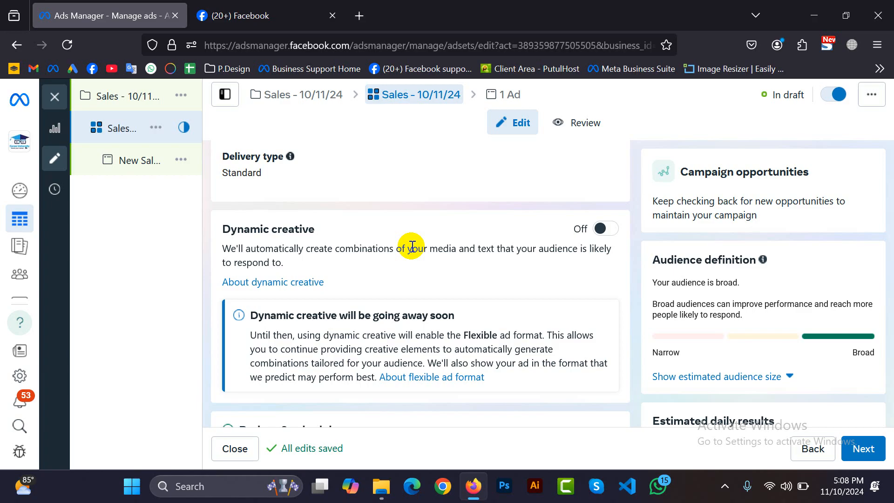
scroll(412, 245, up, 1)
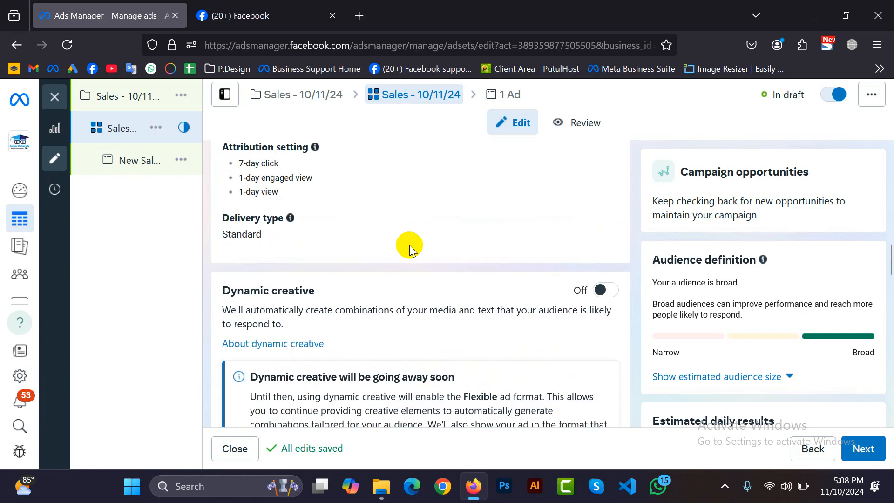
scroll(409, 245, up, 5)
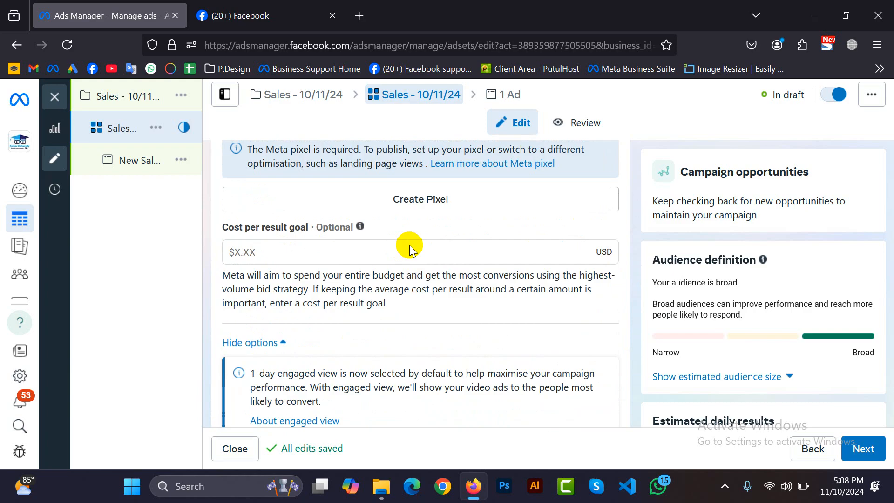
scroll(409, 245, up, 5)
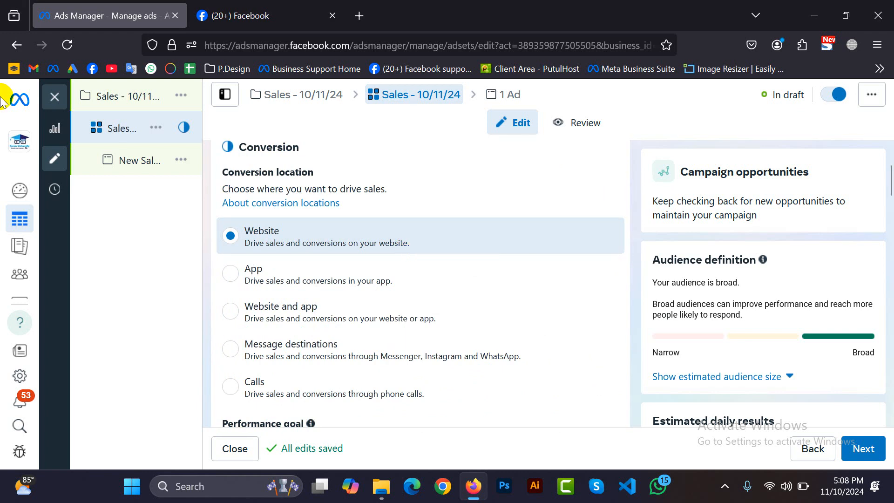
- Open Ads Manager for the Ecom Digitals portfolio in a new tab and go to its business settings
click(27, 145)
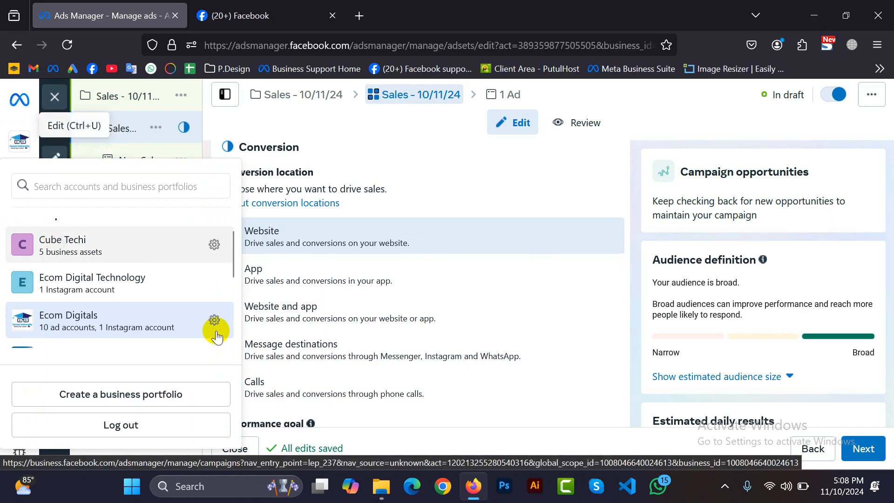
middle_click(215, 319)
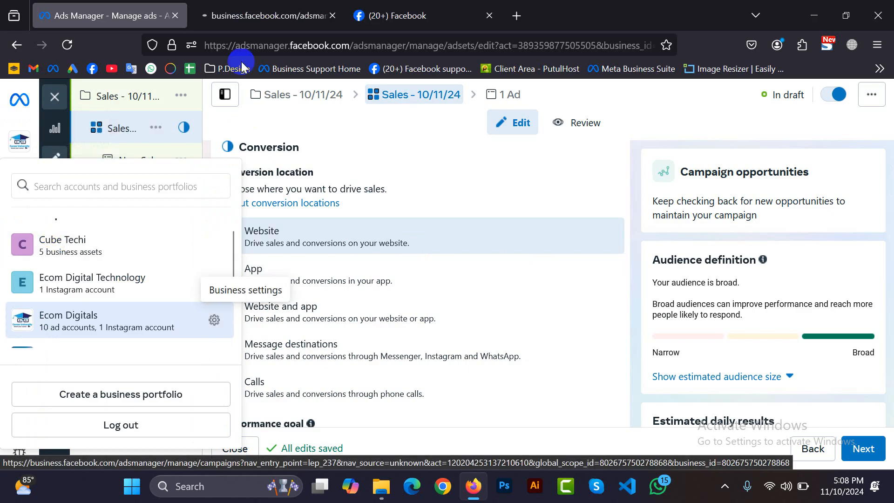
click(274, 16)
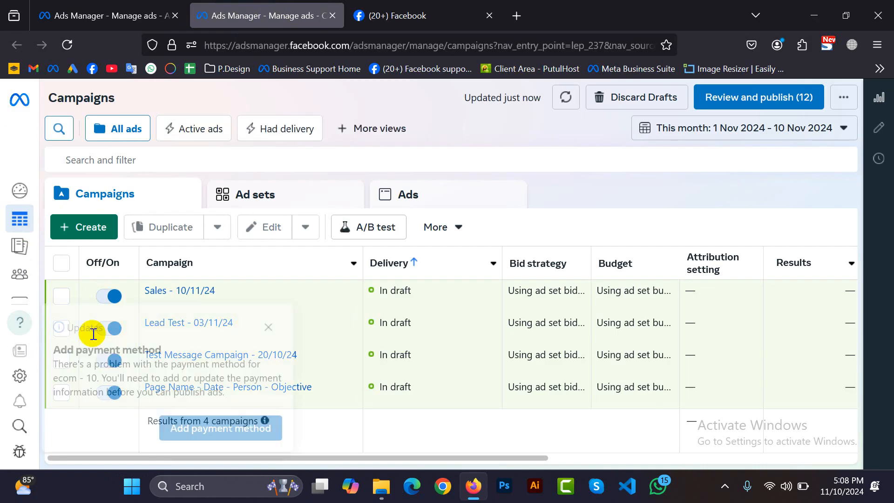
click(17, 380)
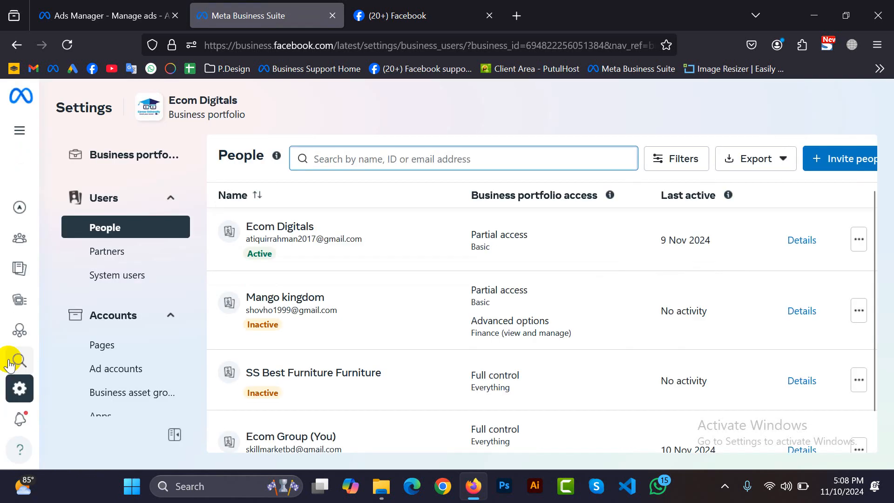
mouse_move(6, 359)
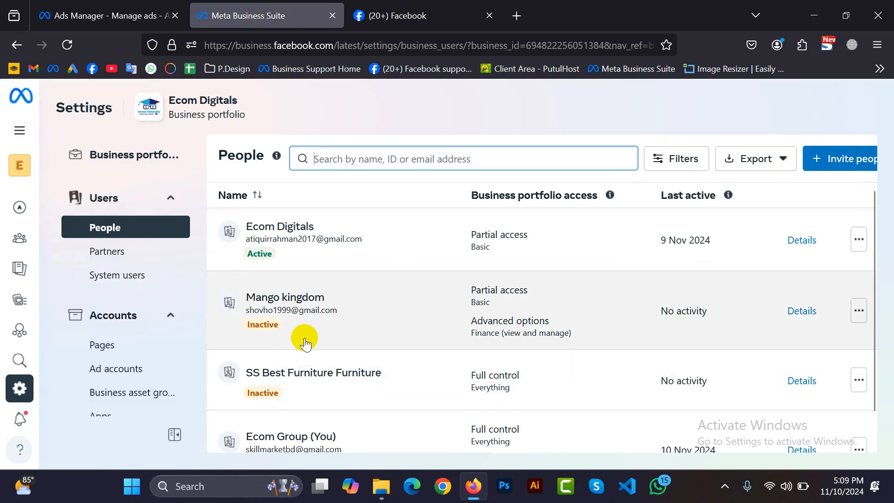
- Open the Pixels page among the business portfolio's data sources
scroll(305, 345, down, 1)
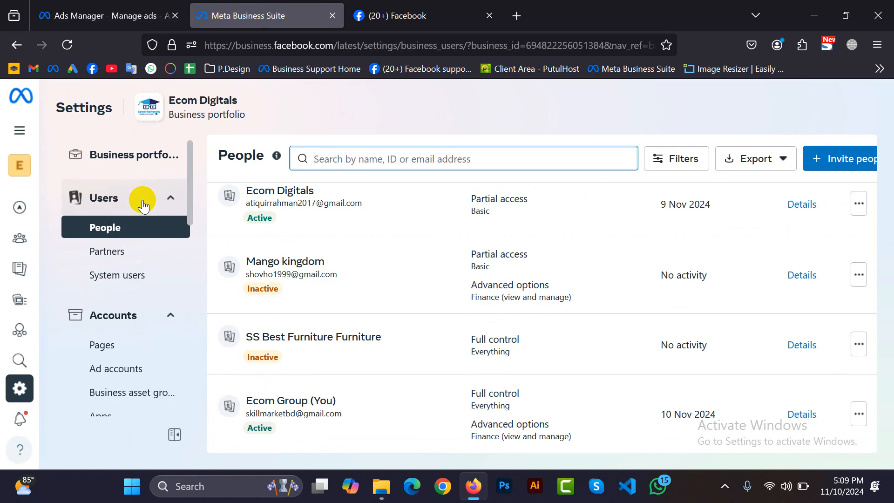
scroll(118, 295, down, 3)
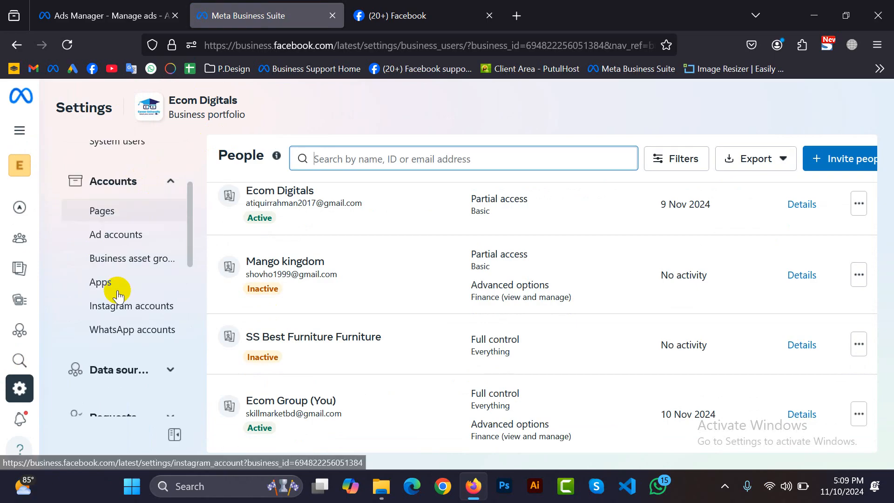
scroll(116, 291, down, 2)
click(179, 304)
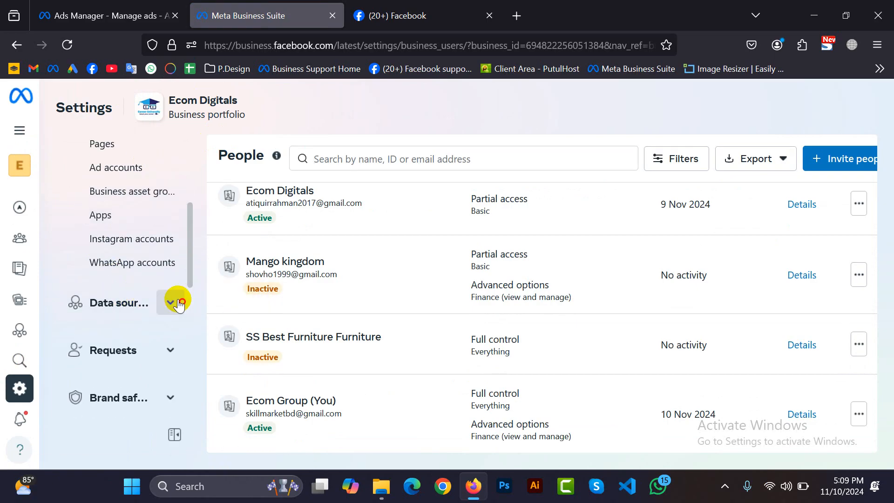
scroll(163, 293, down, 3)
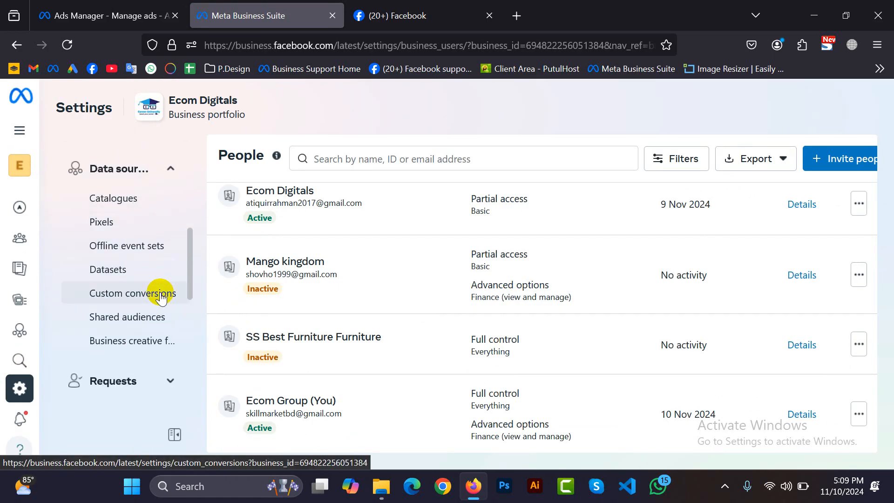
click(102, 220)
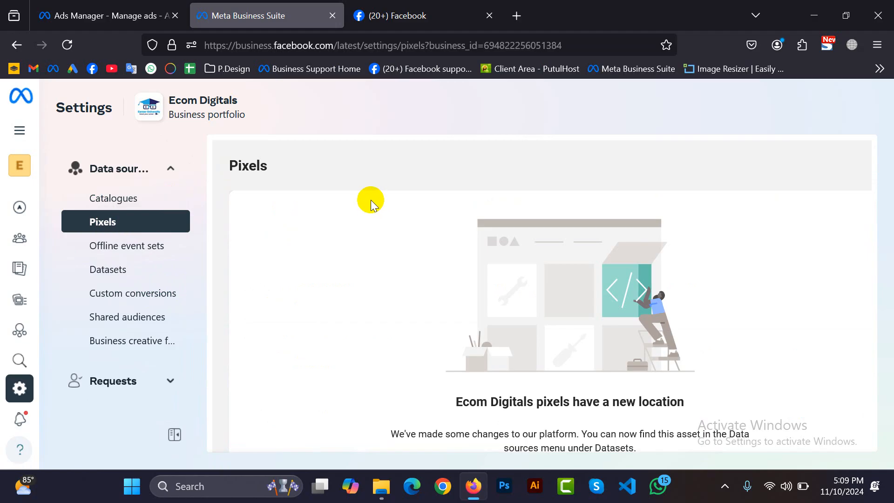
- Read the Pixels page and continue to the portfolio's Datasets list
scroll(466, 330, down, 1)
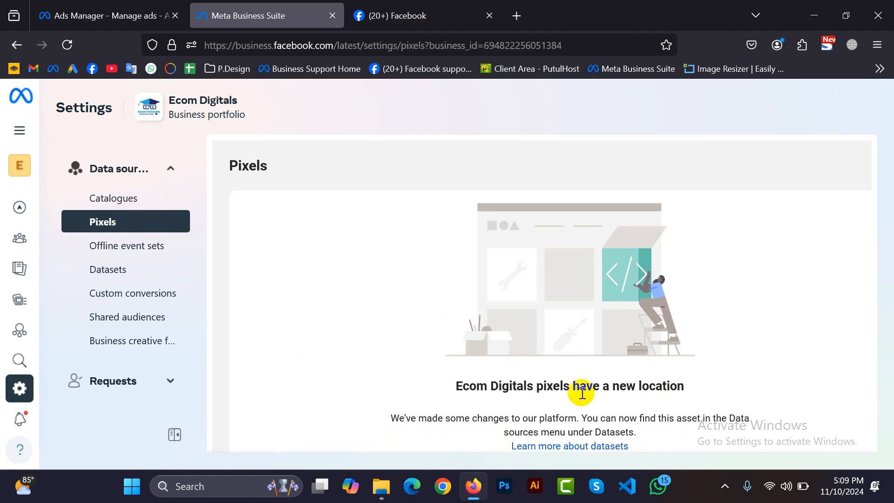
drag(456, 386, 518, 404)
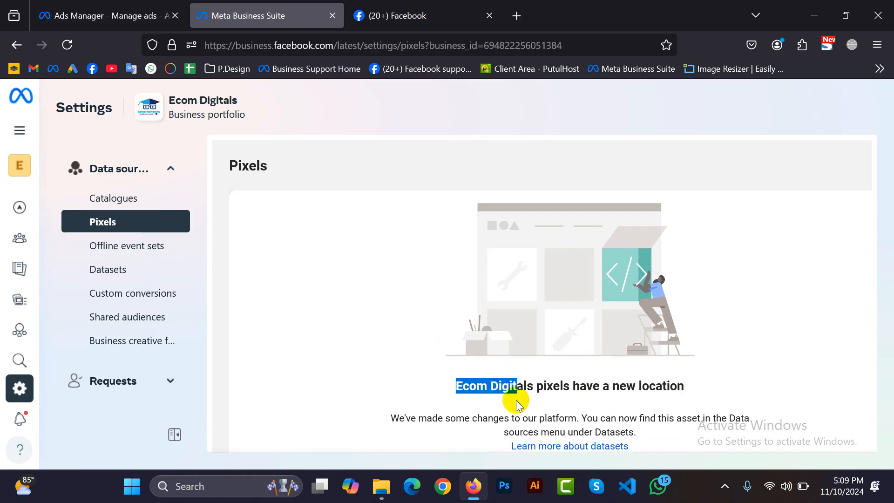
scroll(624, 325, down, 2)
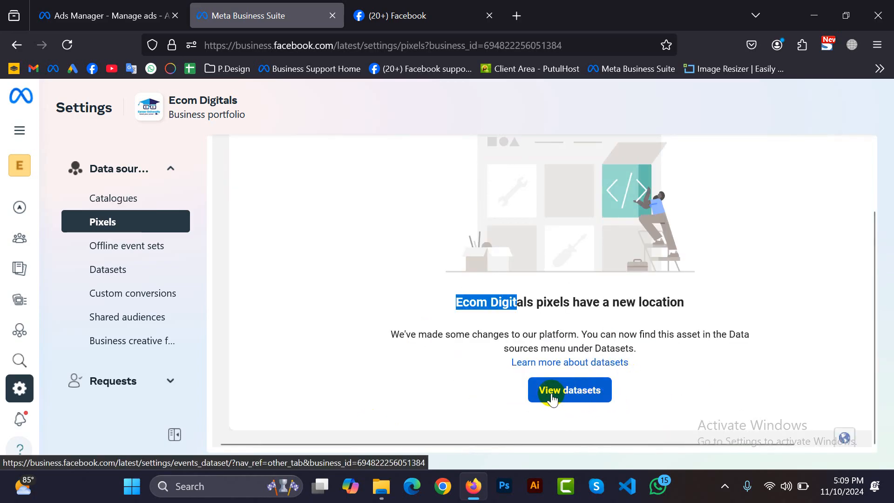
click(134, 298)
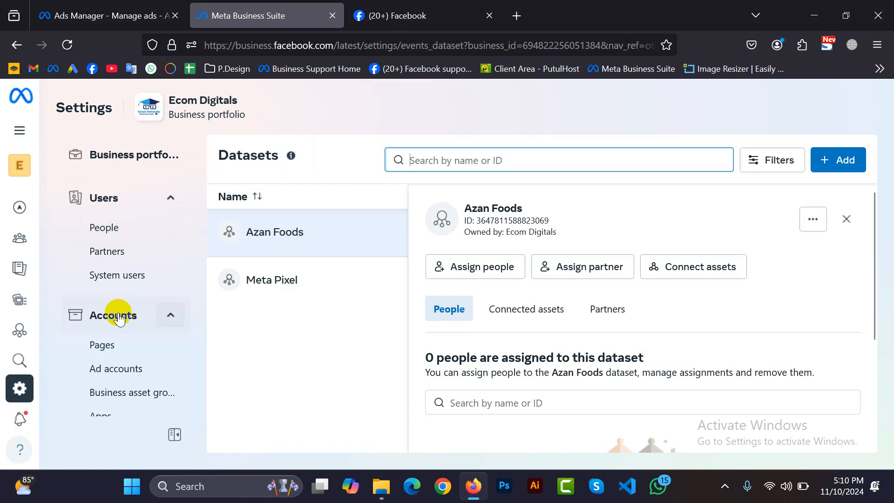
scroll(140, 326, down, 7)
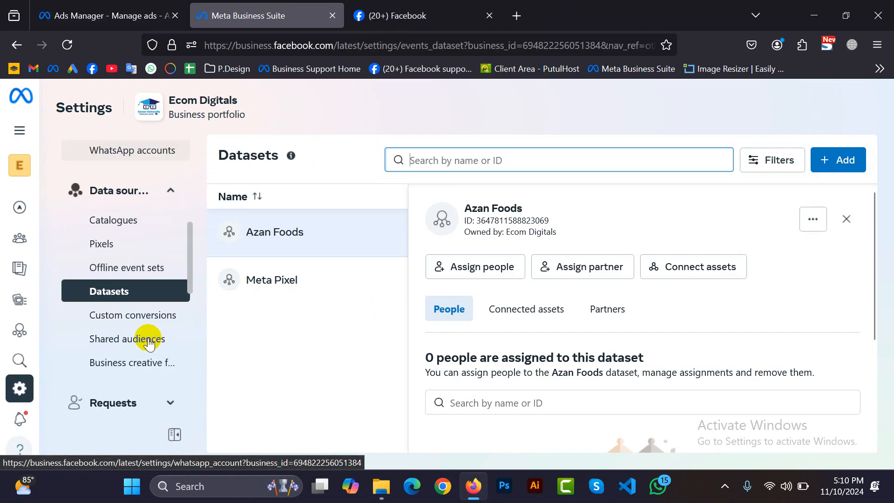
- Create a new dataset named Mango Kingdom in the business portfolio's Datasets list
click(118, 275)
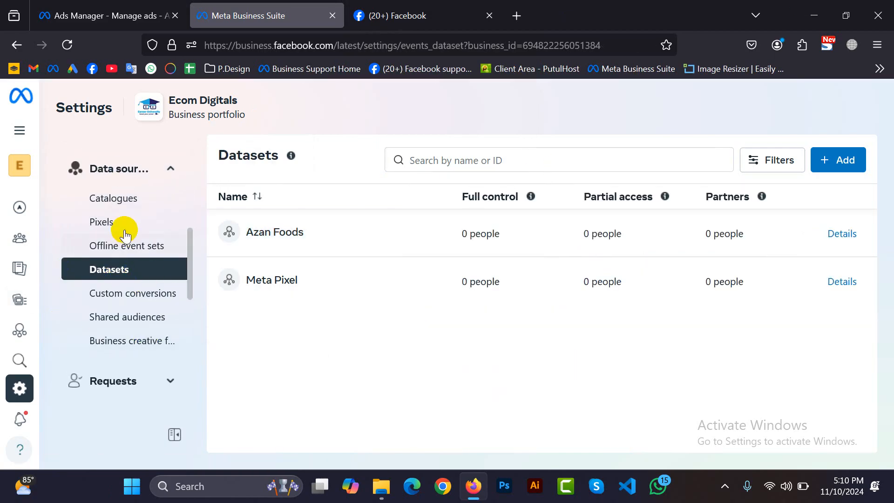
click(117, 271)
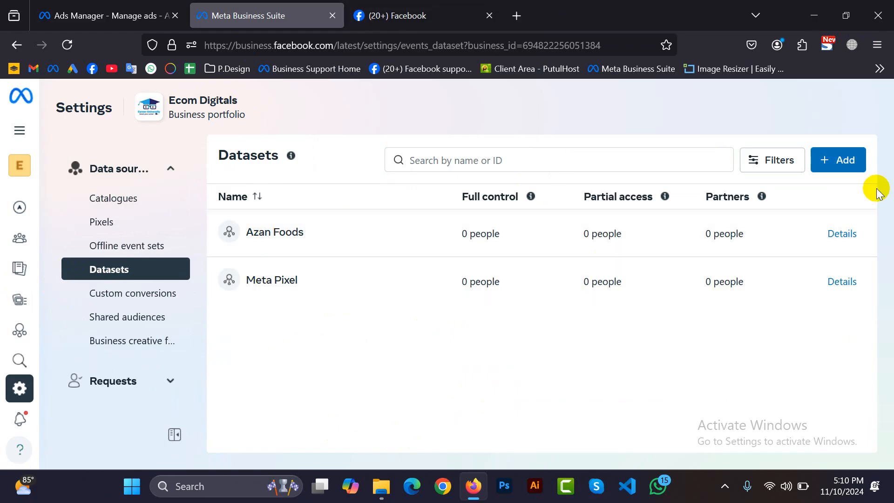
click(840, 163)
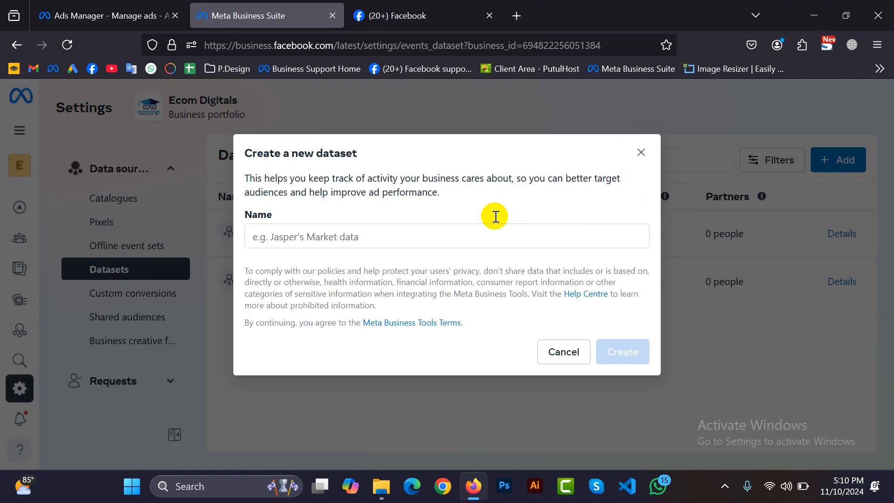
click(326, 230)
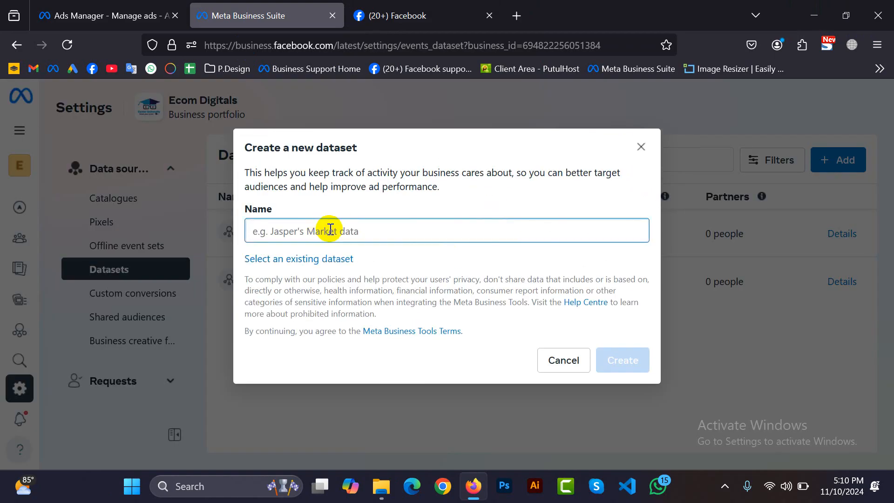
text(M)
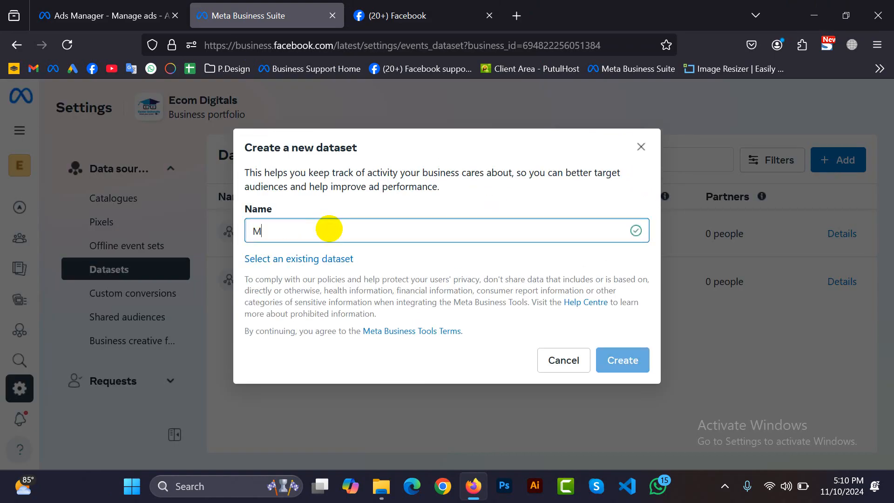
text(ango K)
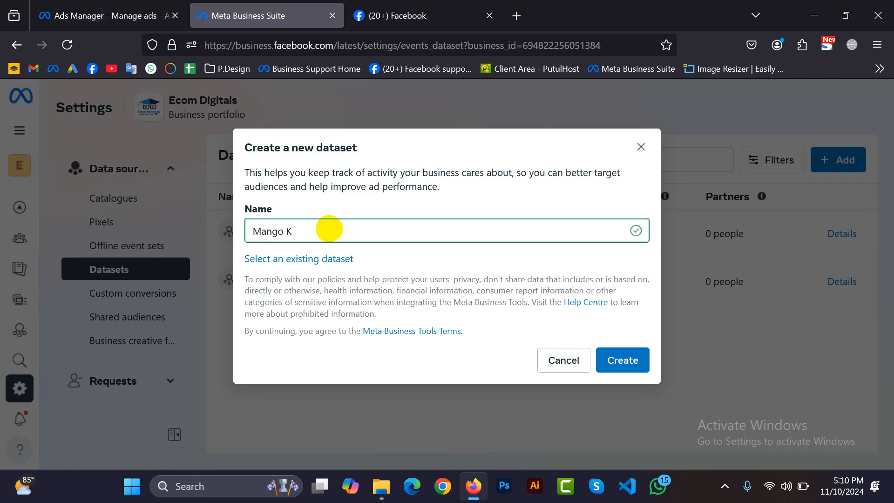
text(ingdom)
click(627, 361)
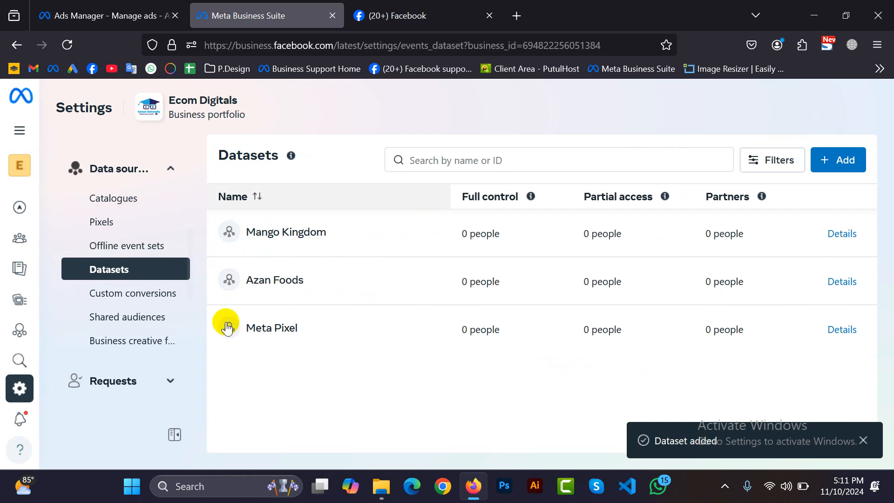
- Open the details of the Mango Kingdom dataset and look through its people assignments
click(842, 234)
click(242, 252)
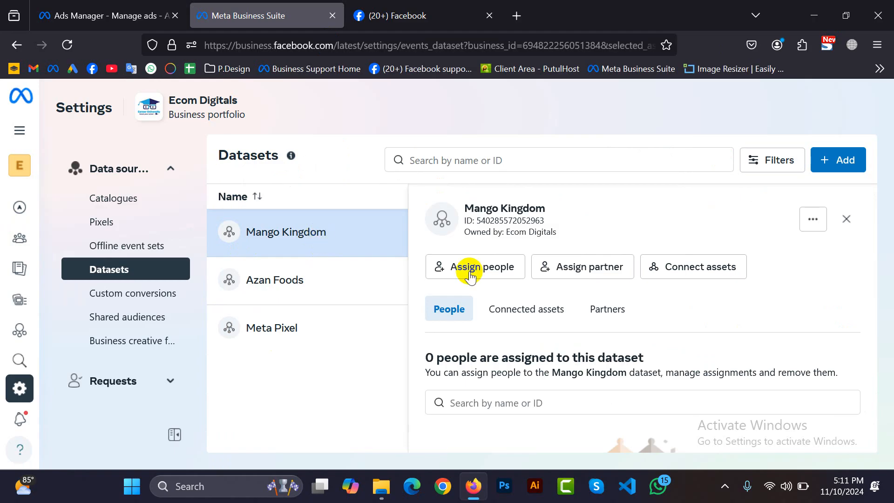
scroll(485, 274, down, 3)
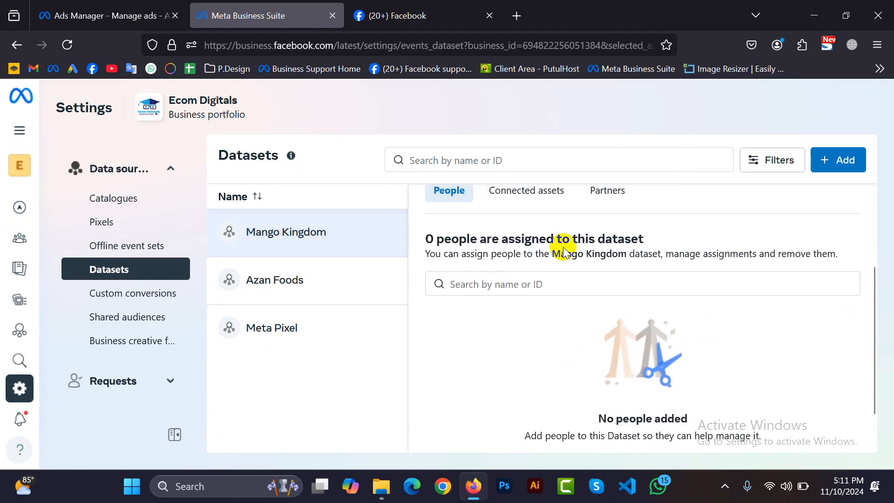
scroll(564, 239, up, 3)
- Return to the Ads Manager tab and close the ad set editor without publishing the draft items
click(401, 23)
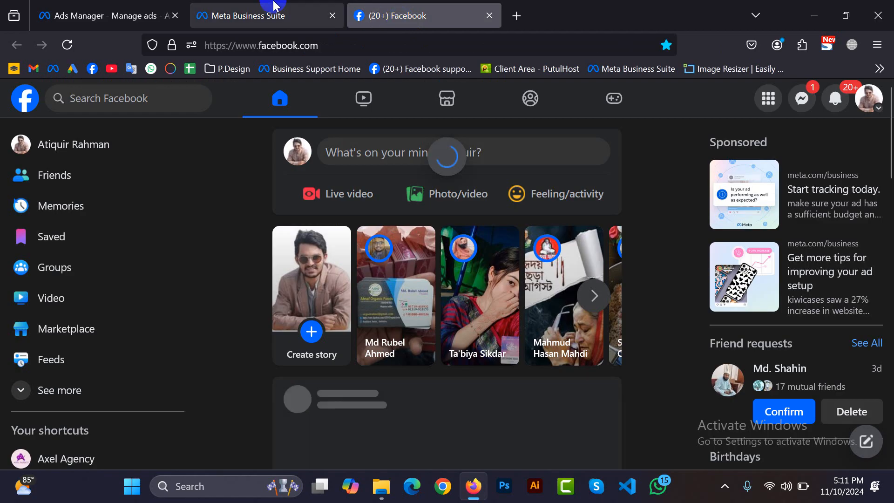
click(265, 16)
click(125, 6)
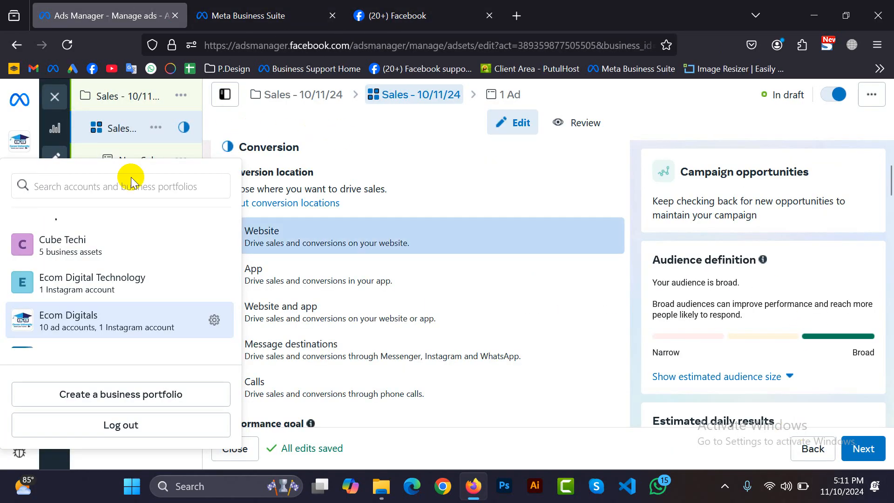
click(639, 176)
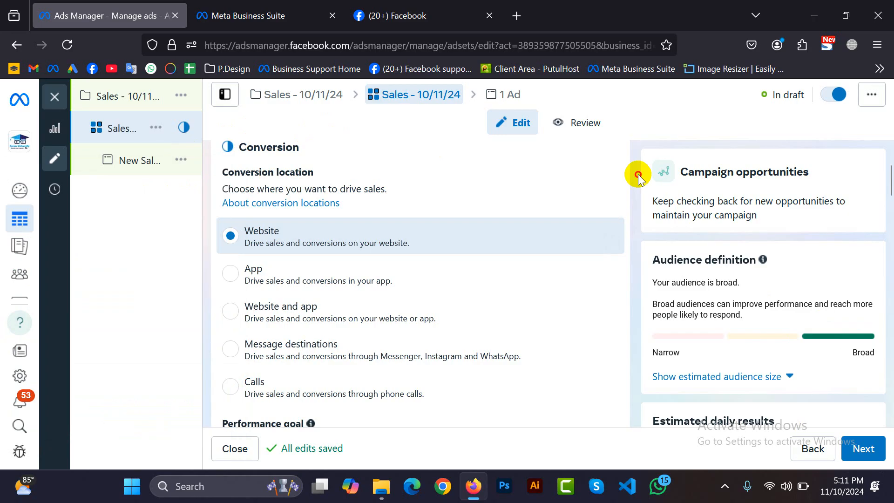
click(48, 99)
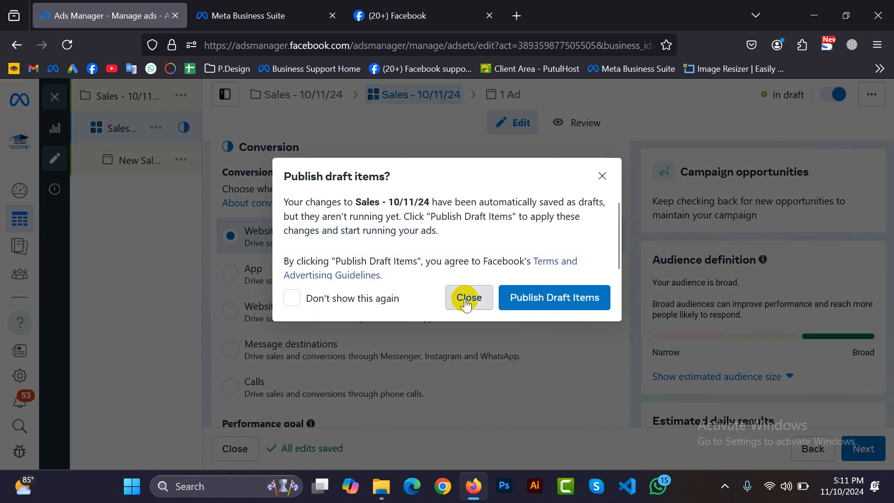
click(467, 302)
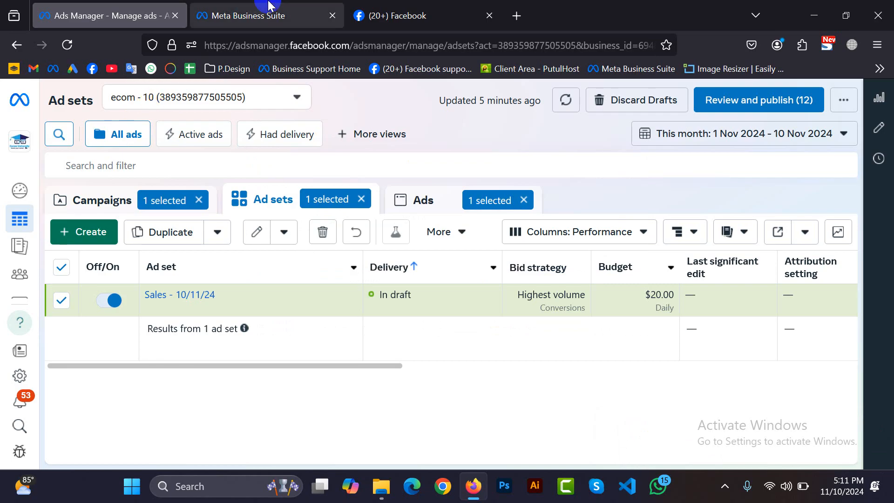
- Switch to Meta Business Suite and assign Ecom Digitals to the Mango Kingdom dataset with Use event dataset partial access
click(285, 9)
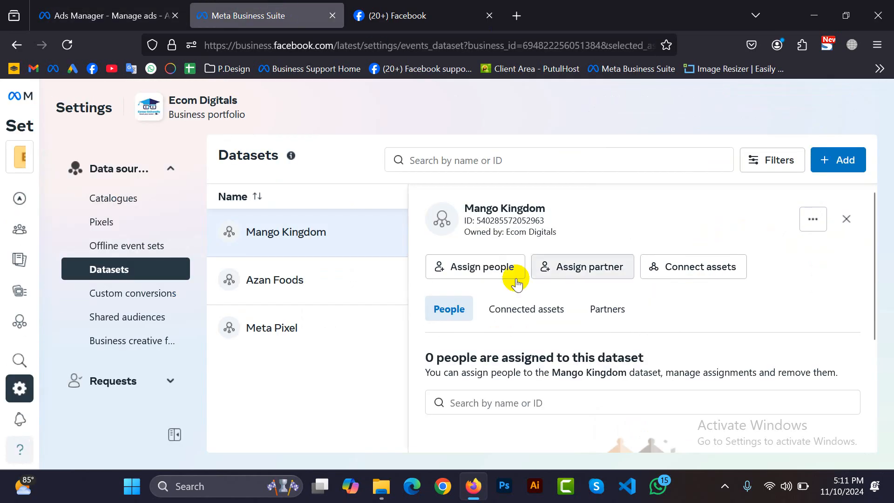
scroll(540, 241, down, 3)
scroll(540, 240, up, 2)
click(574, 206)
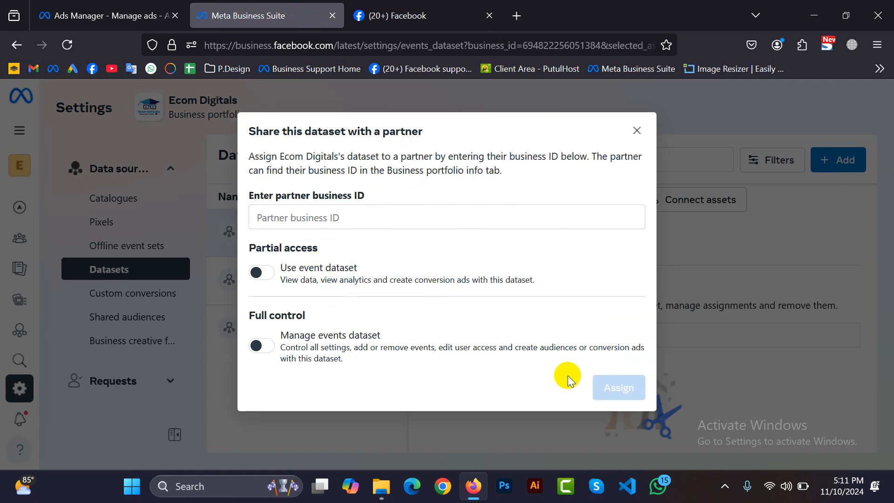
key(Escape)
click(492, 196)
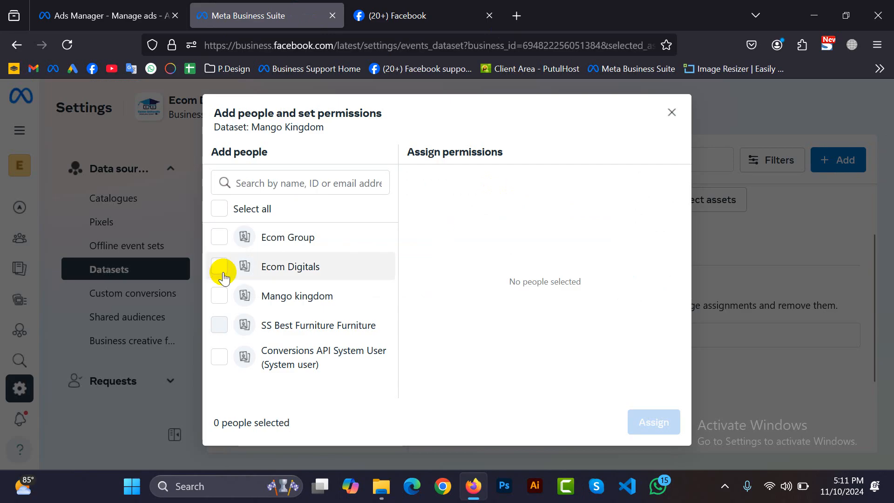
click(219, 267)
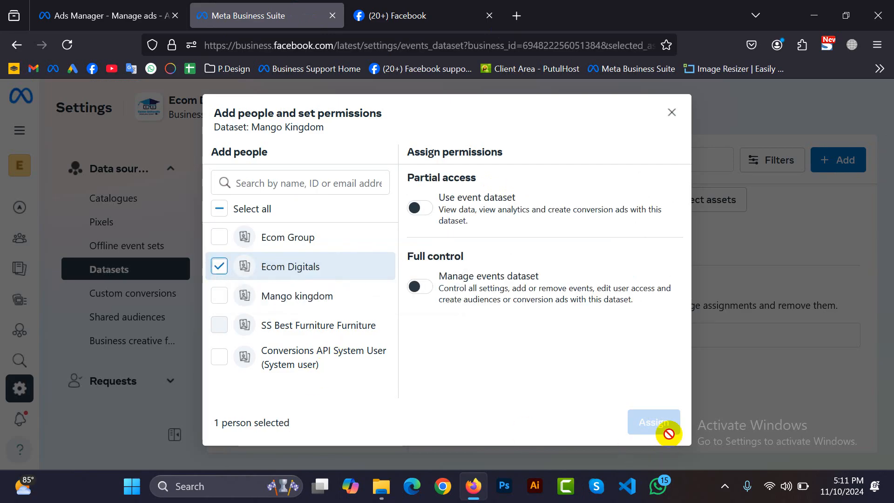
click(433, 210)
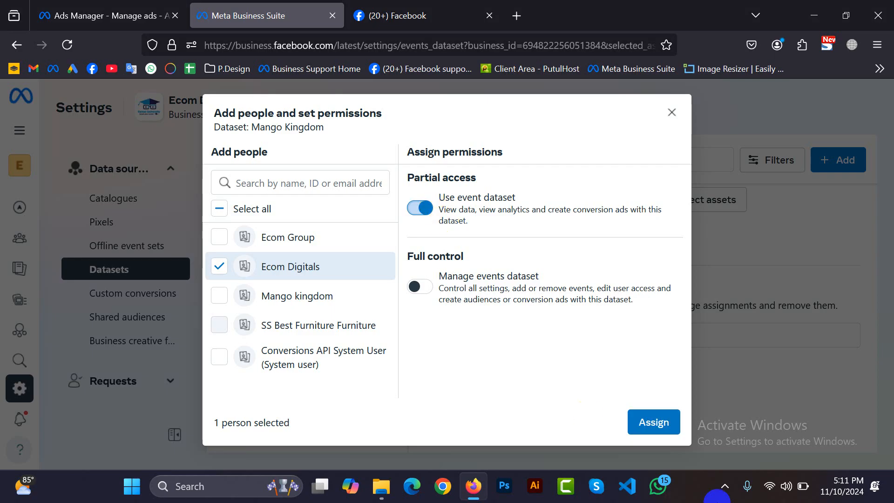
click(658, 430)
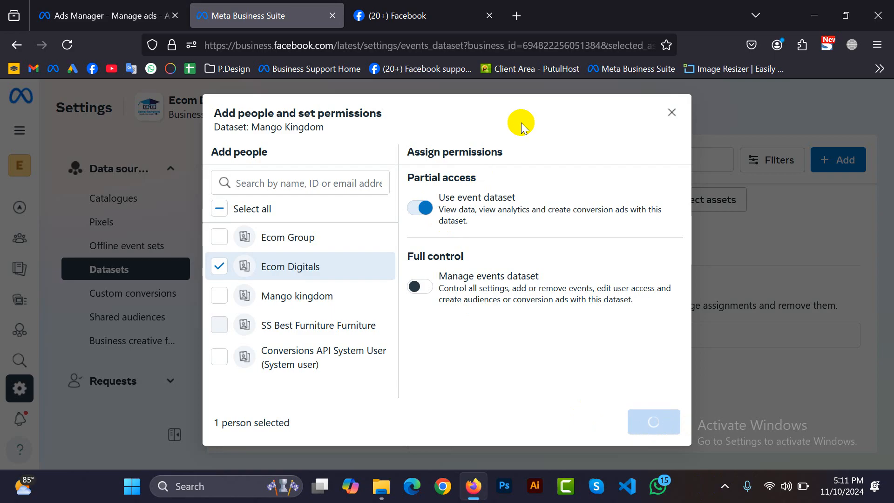
click(624, 397)
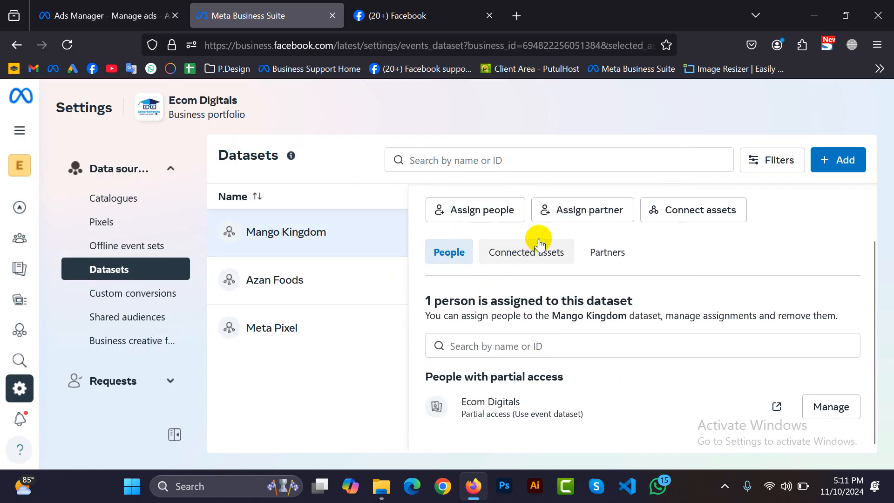
- View the form for sharing the Mango Kingdom dataset with a partner and leave it without assigning one
click(578, 210)
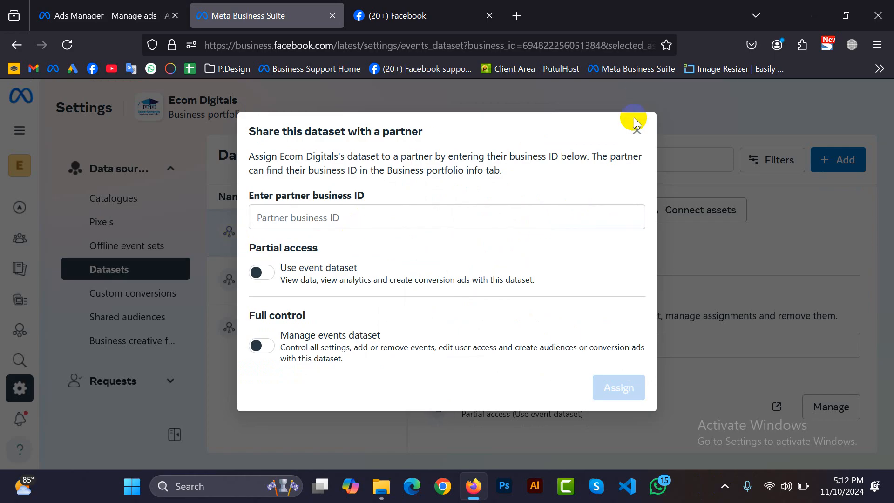
click(304, 214)
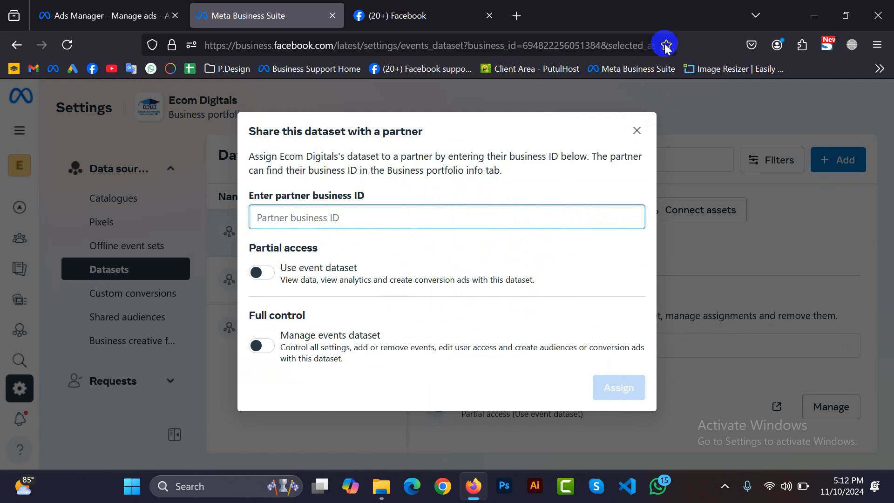
click(637, 132)
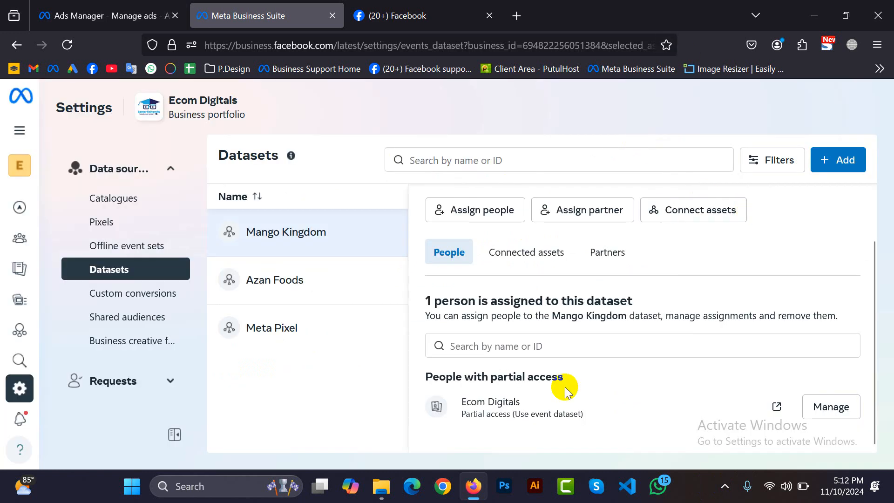
- Switch to Ads Manager, reopen the Sales - 10/11/24 ad set for editing and reload the page
click(47, 6)
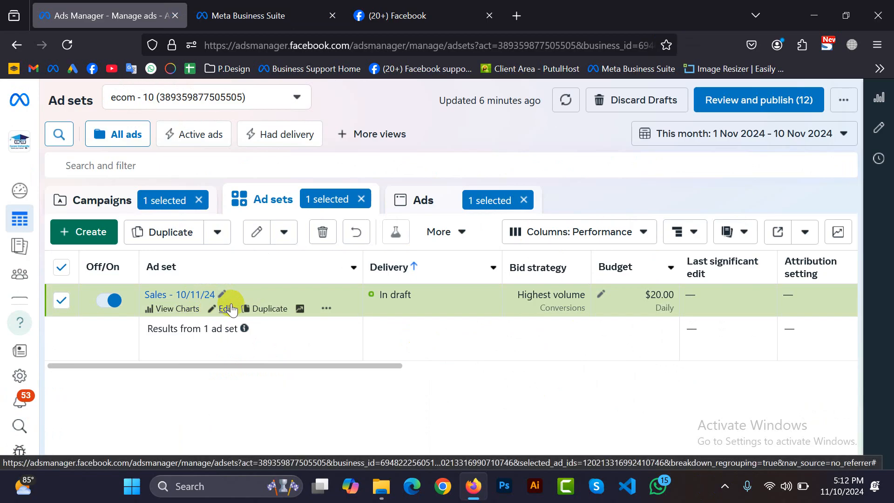
click(229, 308)
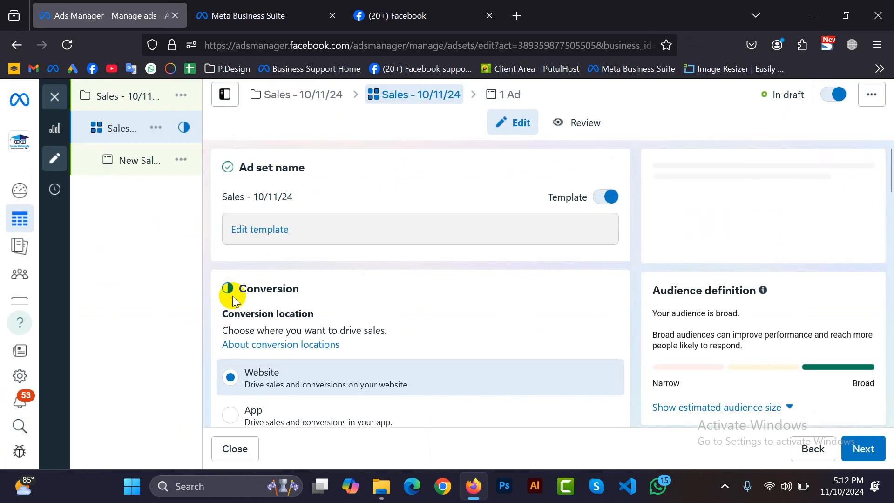
click(66, 45)
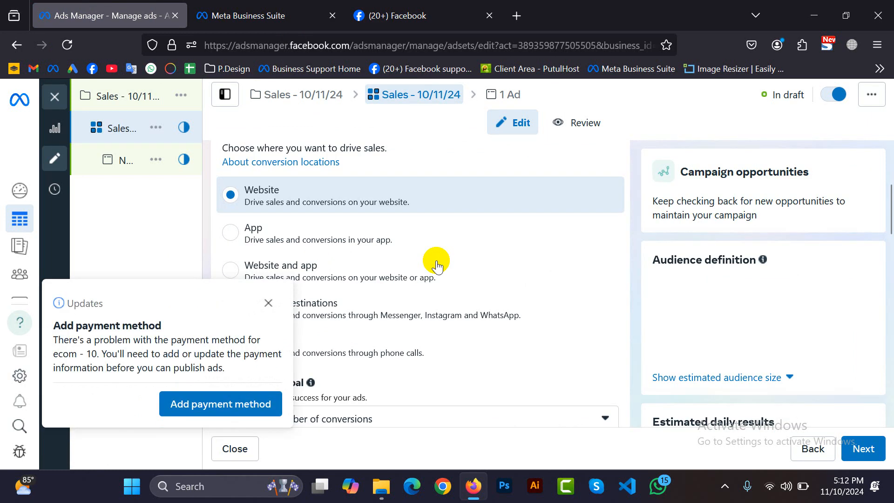
click(268, 303)
- Expand the additional conversion options and review the ad set's attribution, dynamic creative, budget, audience controls, Advantage+ audience and placements
scroll(390, 255, down, 5)
scroll(390, 255, down, 4)
scroll(389, 250, up, 3)
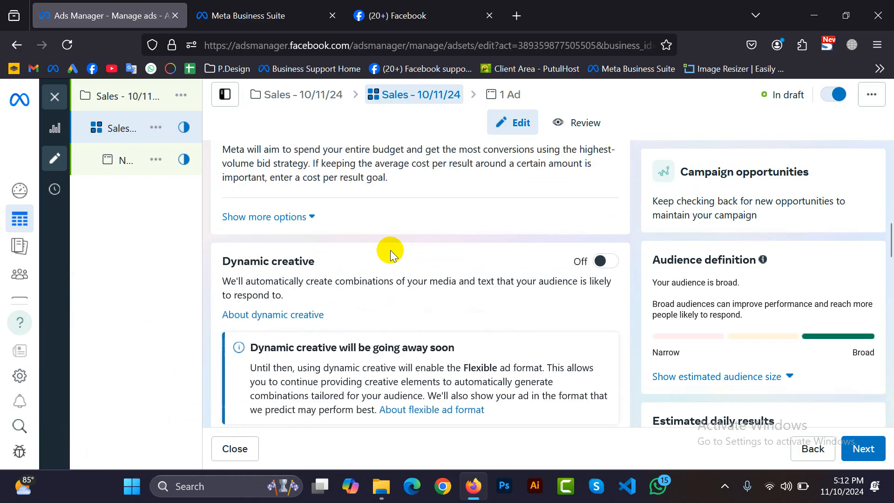
click(303, 286)
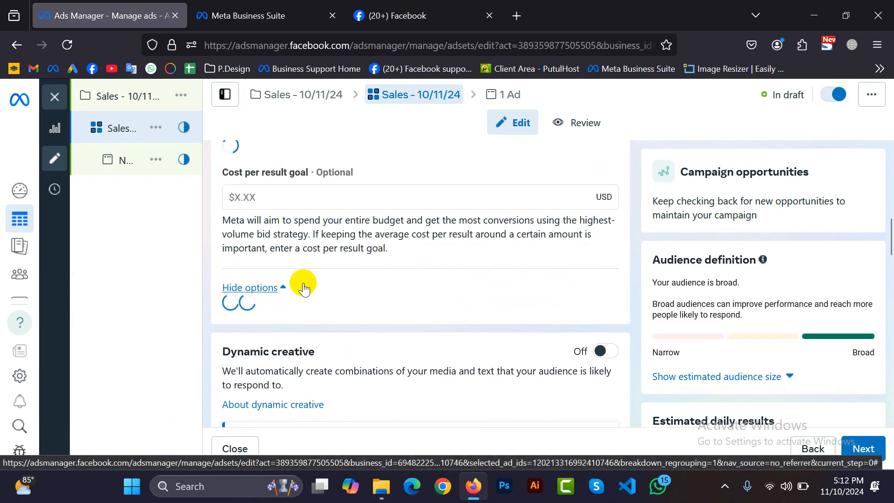
scroll(330, 247, up, 3)
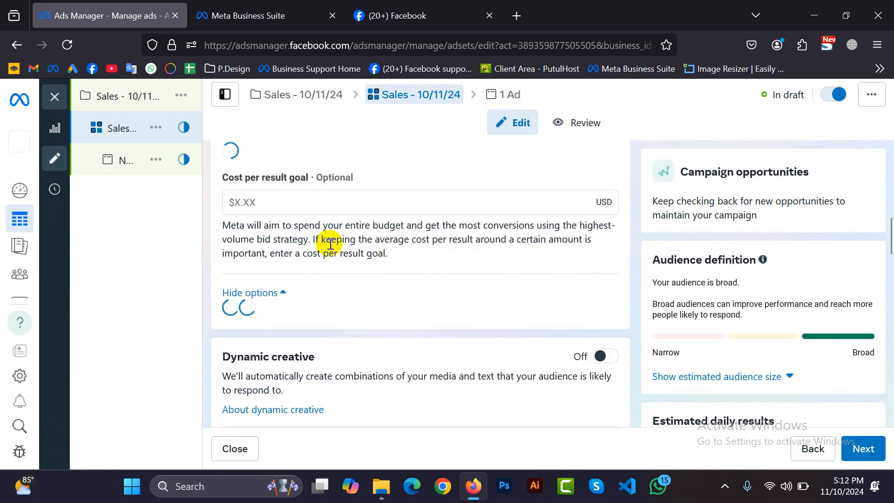
scroll(331, 244, down, 4)
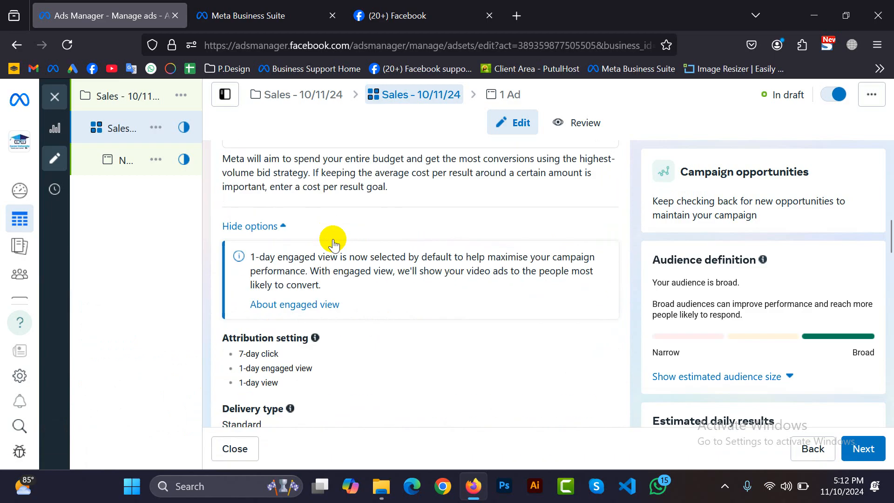
scroll(334, 242, down, 4)
scroll(333, 242, down, 5)
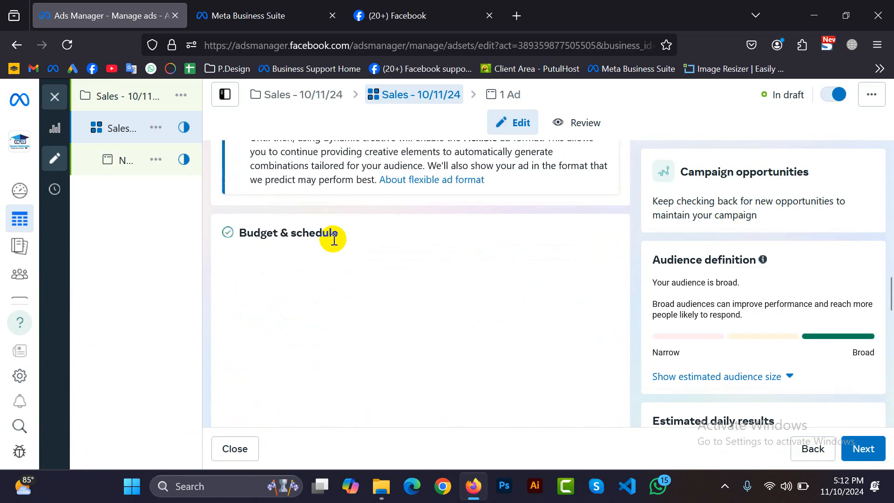
scroll(333, 241, down, 5)
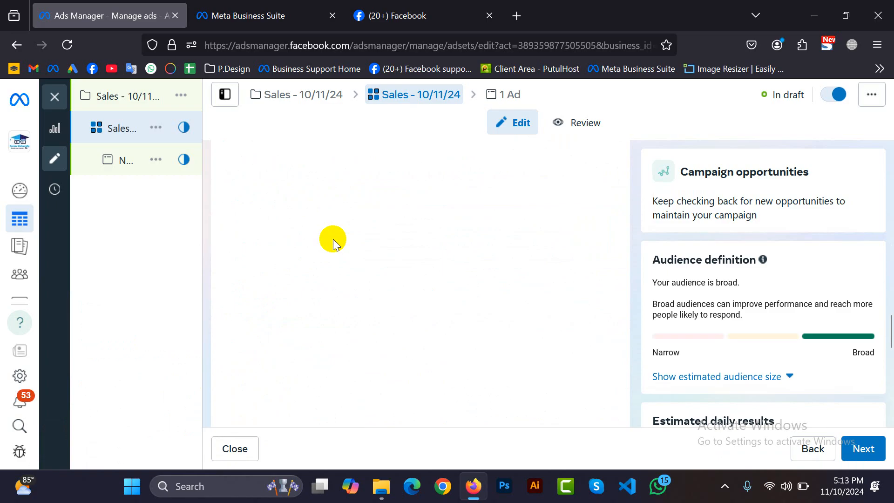
scroll(334, 242, down, 2)
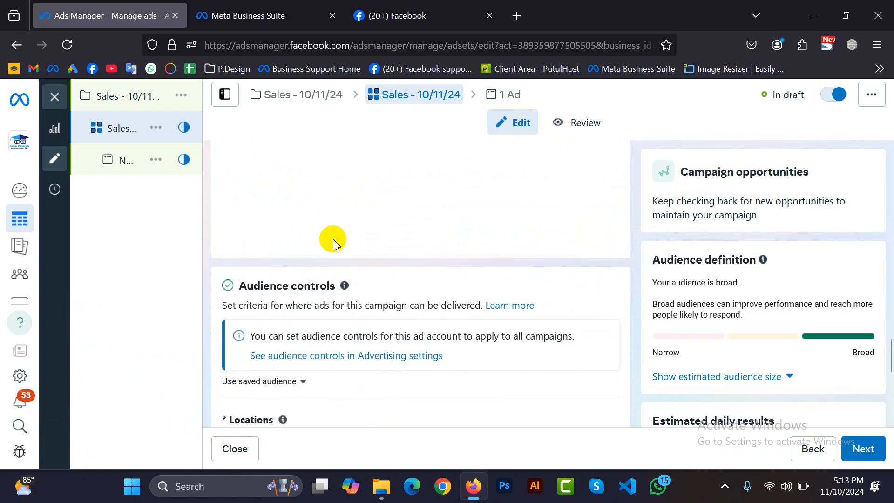
scroll(325, 261, down, 6)
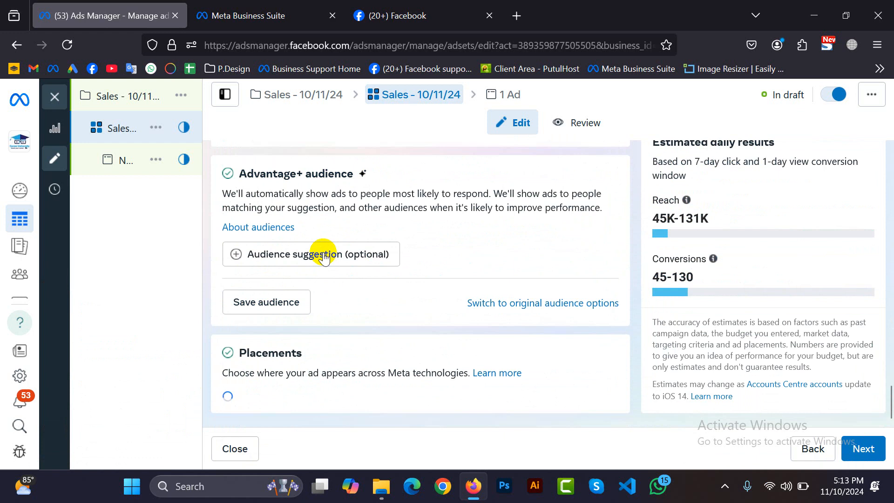
- Check the ad set's audience controls, dynamic creative, attribution and pixel settings, and reload the page
scroll(307, 331, up, 5)
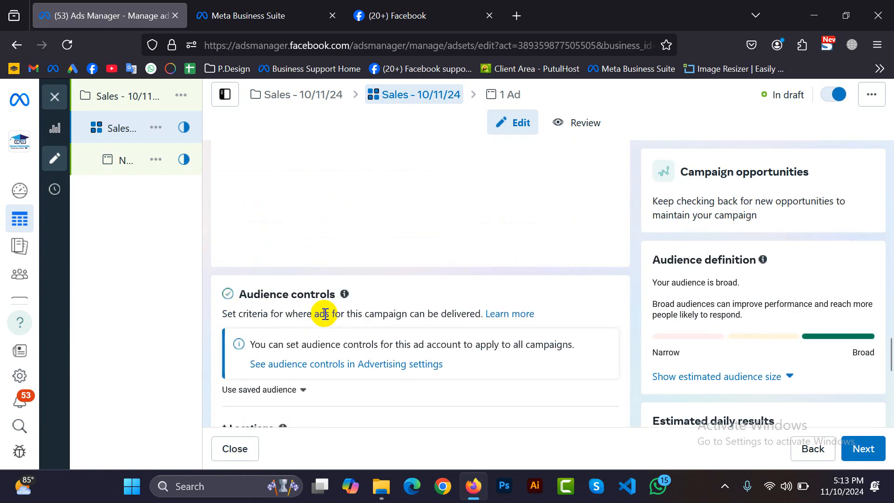
scroll(325, 308, up, 10)
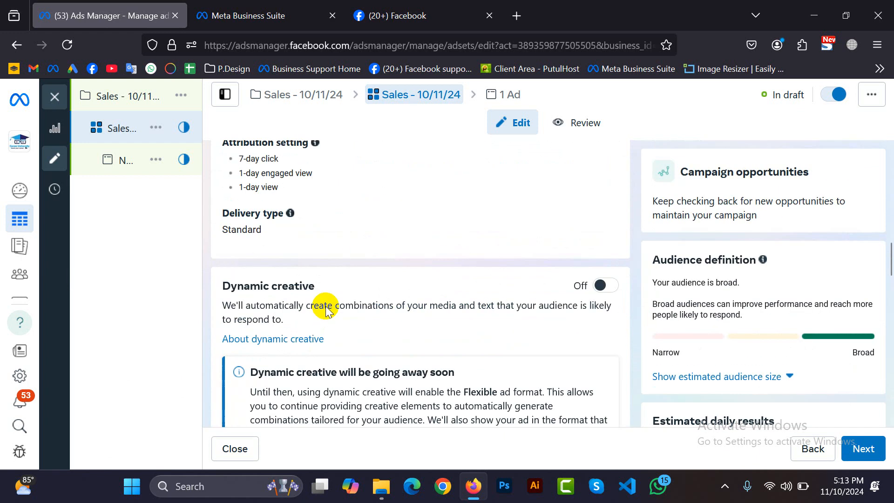
scroll(327, 307, up, 2)
scroll(327, 305, down, 3)
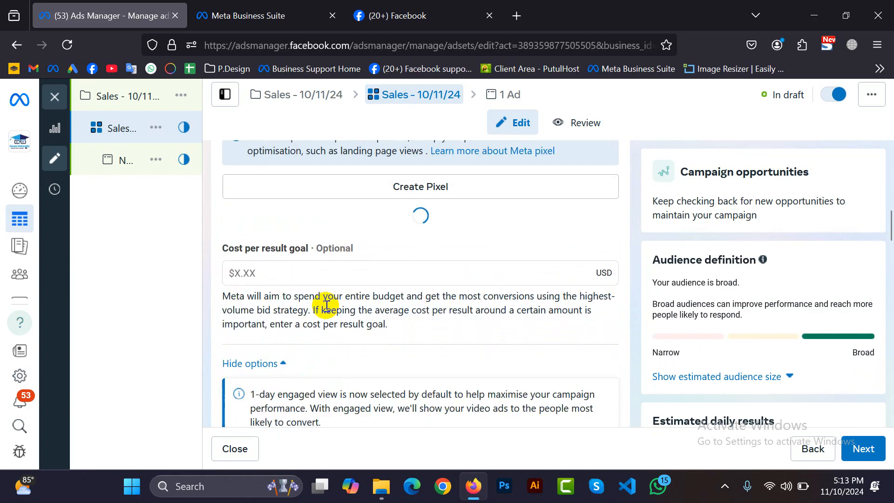
scroll(327, 306, down, 1)
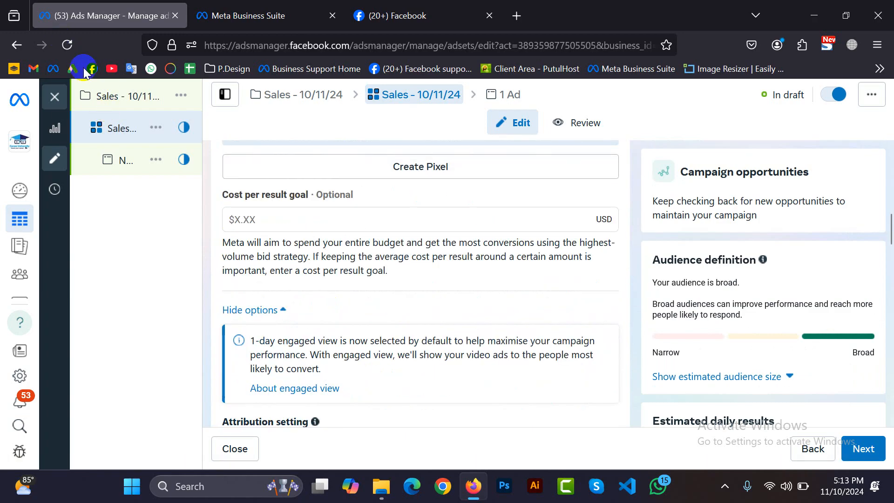
click(104, 99)
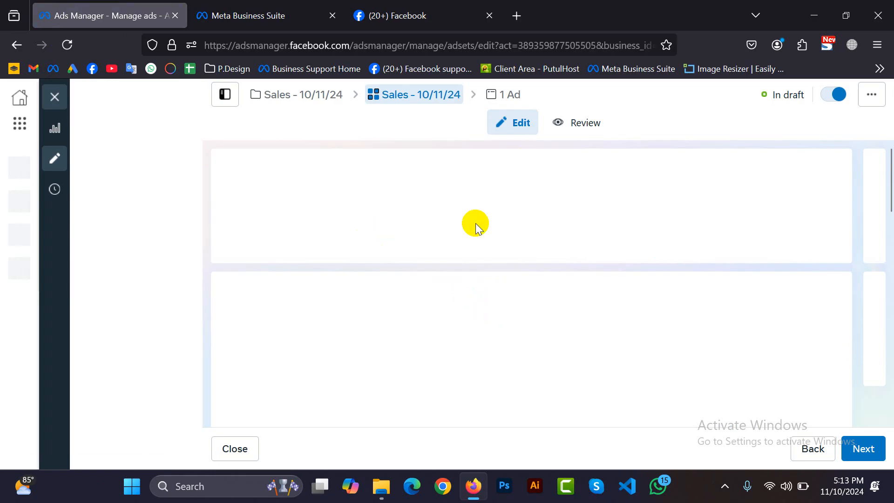
- Dismiss the payment method notice and examine the reloaded ad set from its name and conversion location through to placements
scroll(399, 252, down, 5)
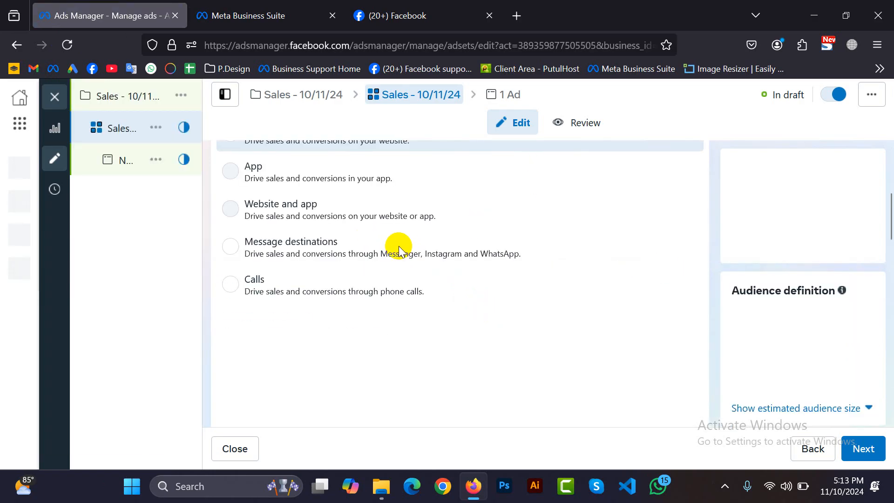
scroll(399, 246, down, 8)
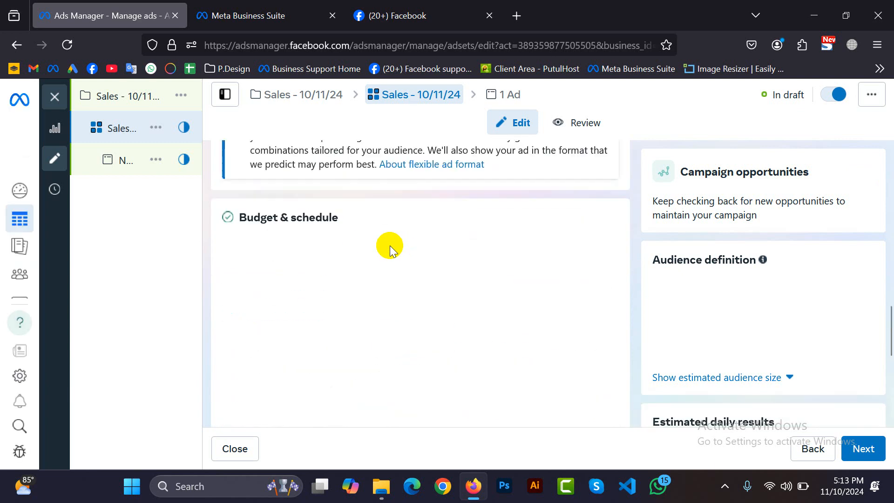
scroll(390, 247, up, 3)
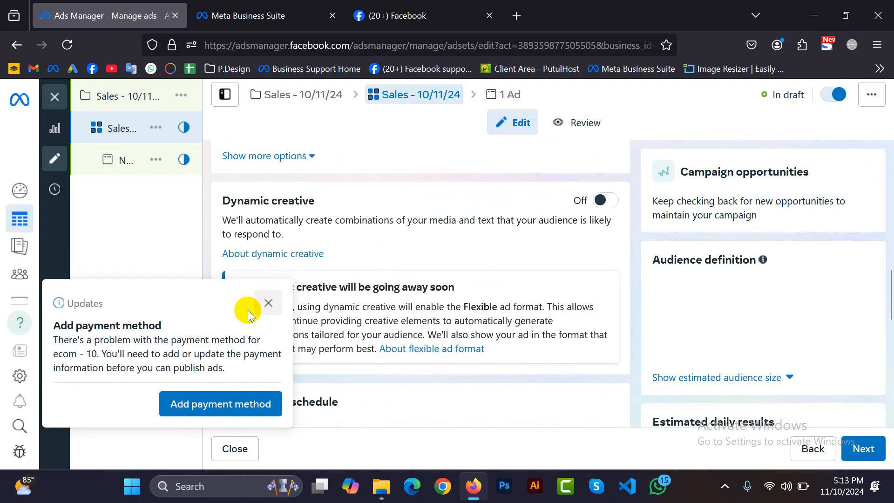
click(269, 302)
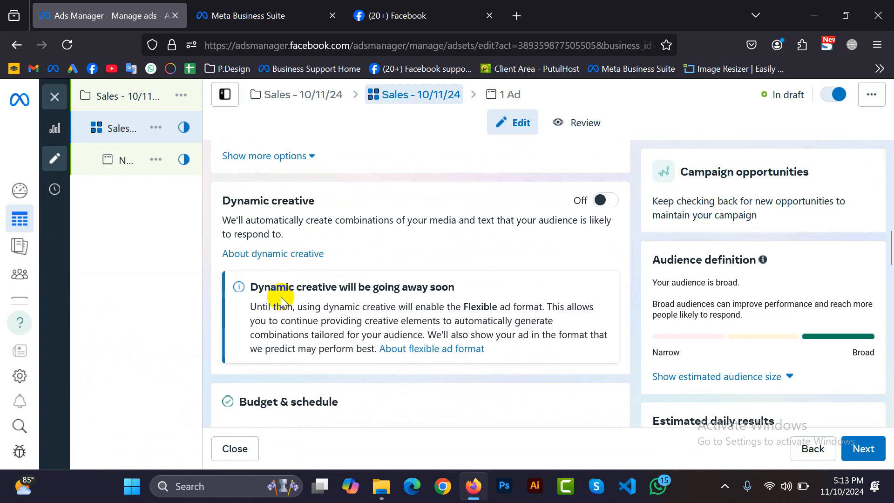
scroll(328, 271, down, 4)
scroll(328, 271, up, 6)
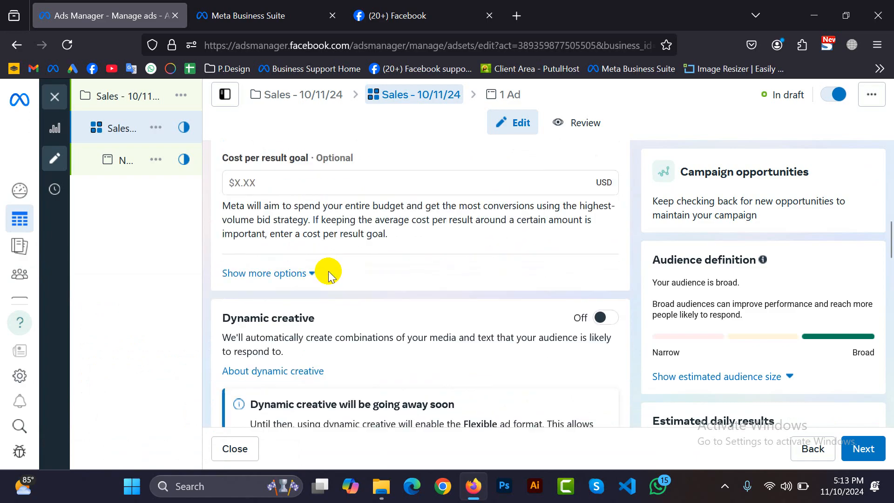
scroll(328, 271, up, 5)
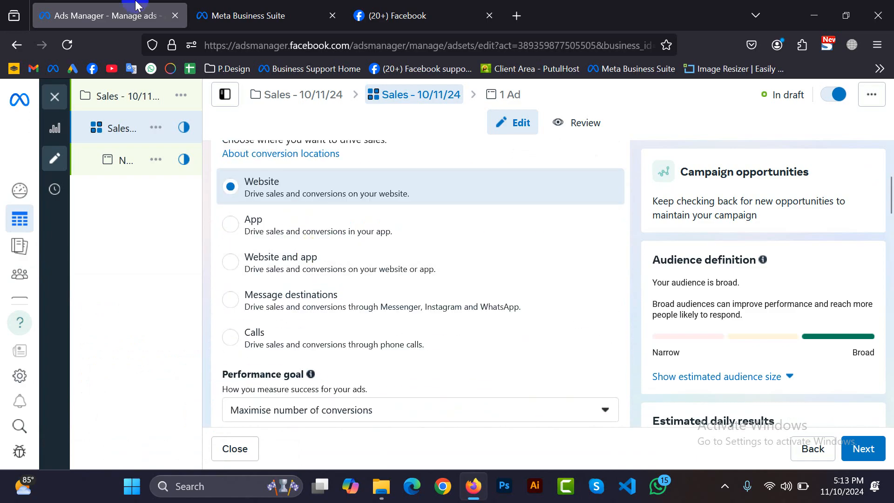
scroll(447, 231, up, 3)
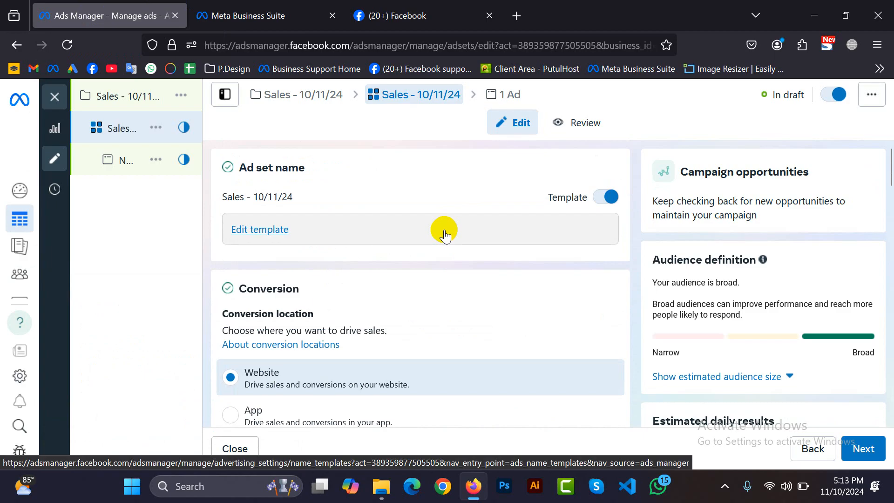
scroll(444, 235, down, 10)
scroll(453, 244, down, 6)
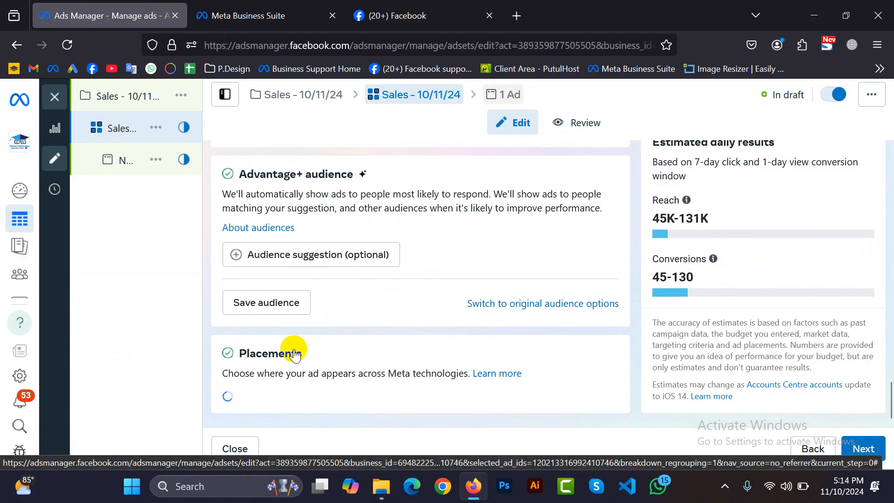
- View the ad-level settings of Sales - 10/11/24 and return to its ad set
click(507, 100)
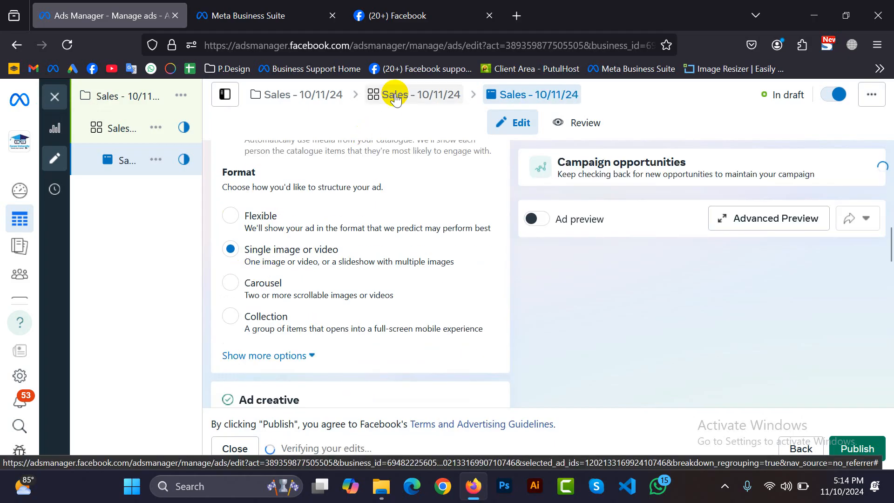
right_click(386, 146)
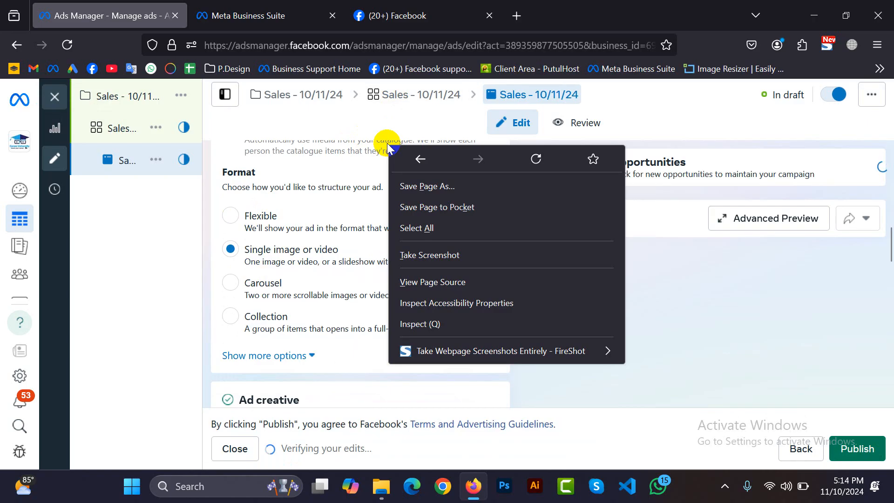
click(290, 183)
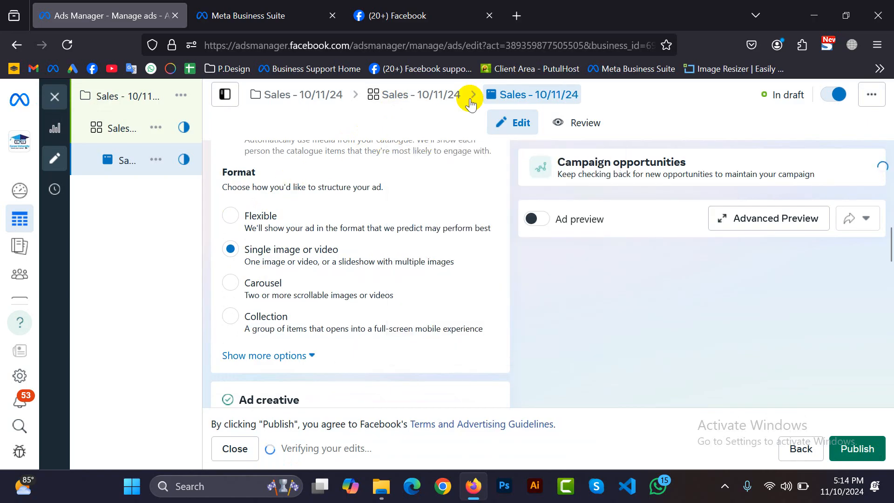
click(413, 99)
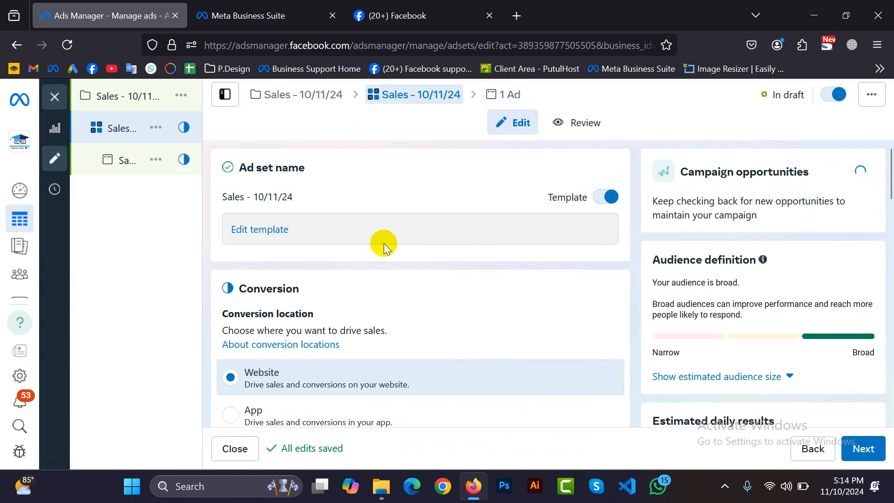
- Examine the ad set's pixel, dynamic creative, budget, location and Advantage+ audience settings and expand the additional conversion options
scroll(379, 239, down, 5)
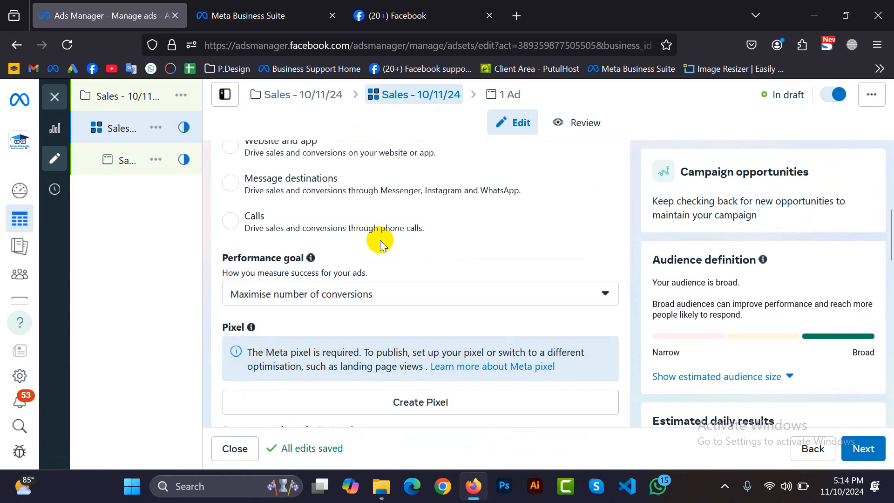
scroll(380, 240, down, 4)
scroll(380, 240, down, 4)
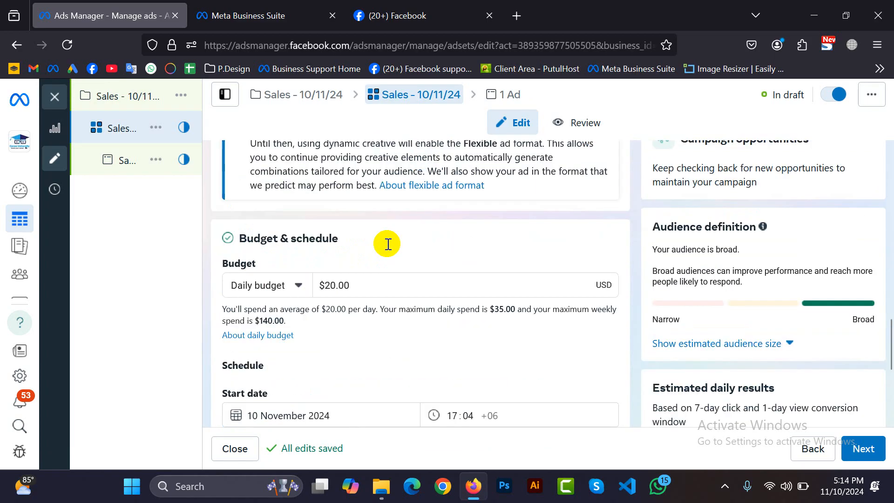
scroll(388, 244, down, 4)
scroll(389, 249, up, 10)
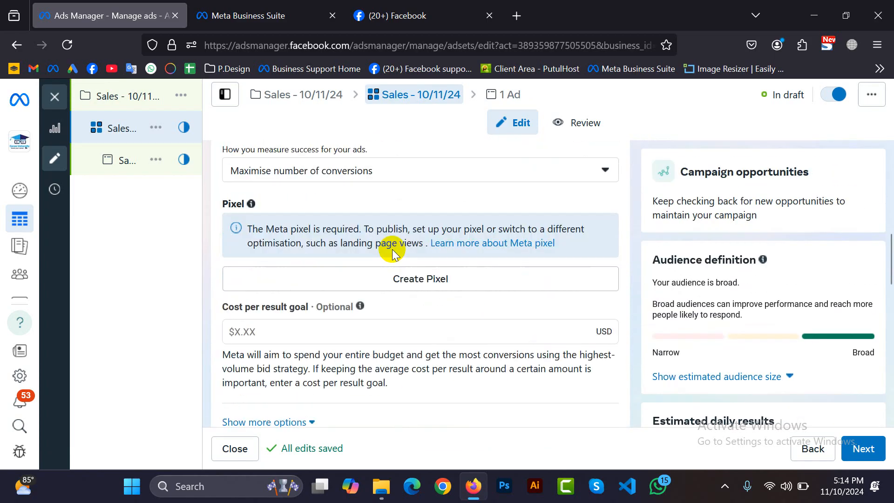
scroll(466, 294, down, 15)
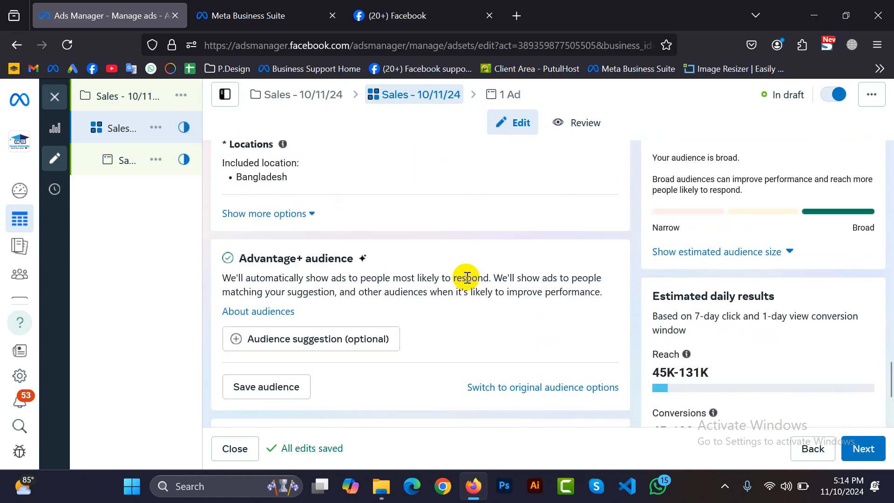
scroll(466, 280, up, 8)
scroll(466, 280, up, 5)
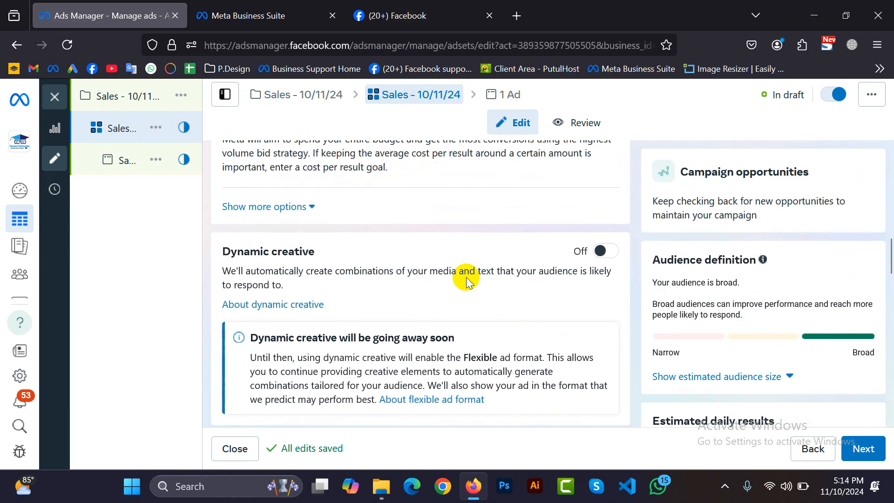
scroll(308, 391, up, 4)
click(307, 391)
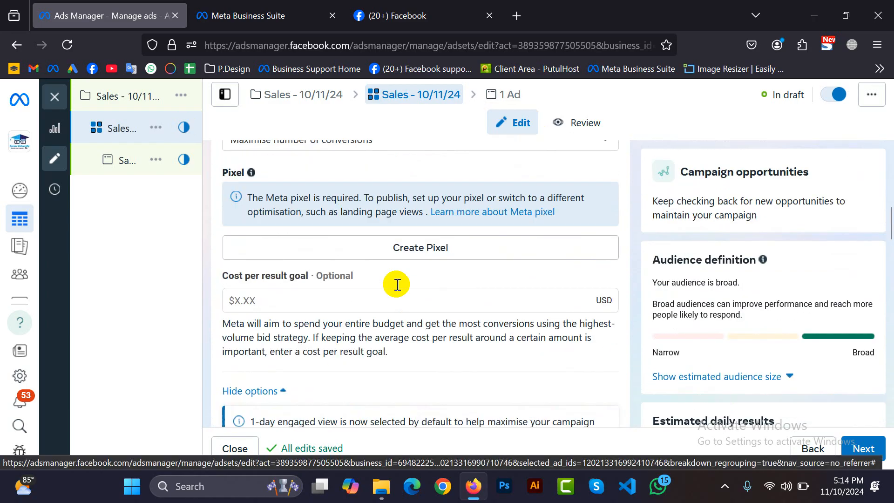
scroll(409, 274, down, 4)
scroll(415, 265, up, 4)
- Create a pixel named Mango Kingdom for the ad set and continue with "I don't have a website" selected
click(422, 256)
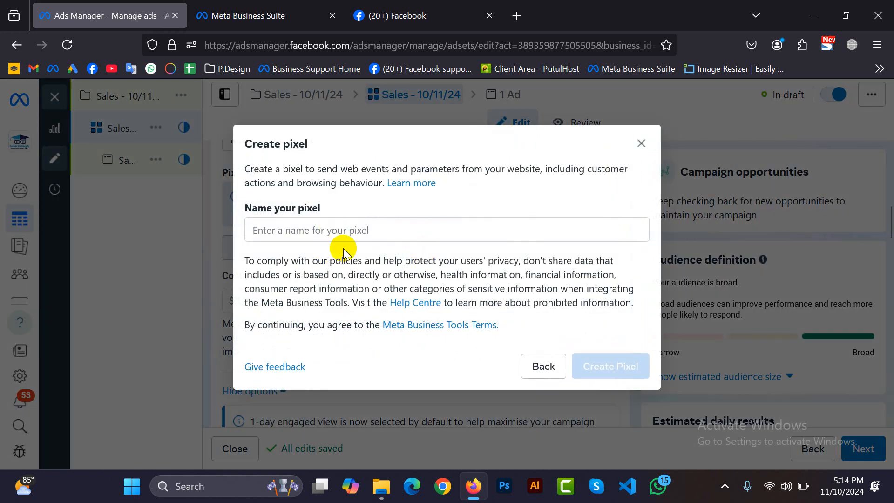
click(543, 372)
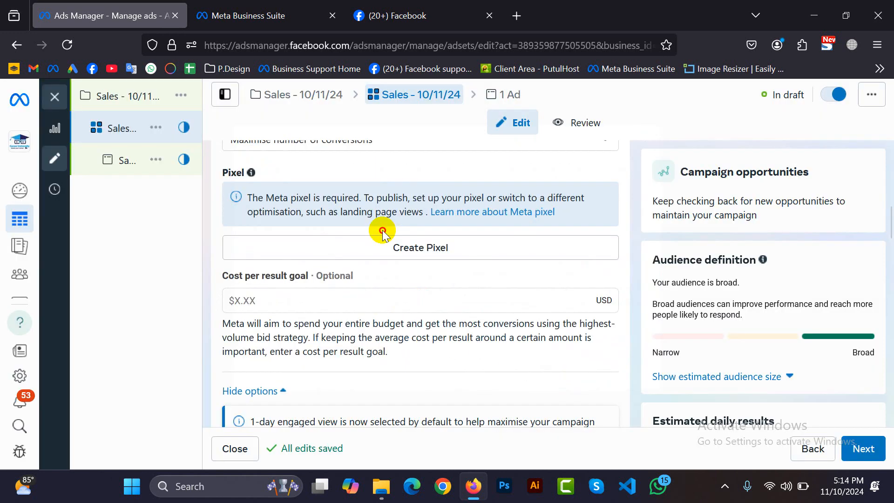
click(390, 252)
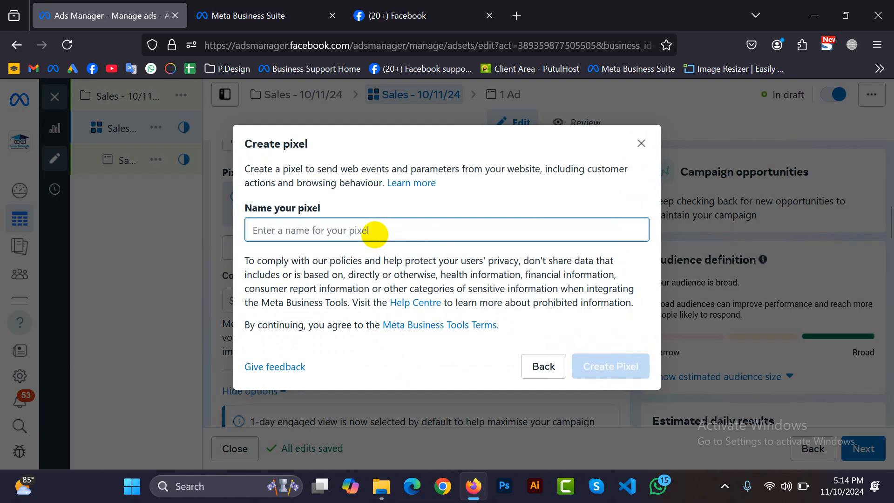
text(Mango Kingdom)
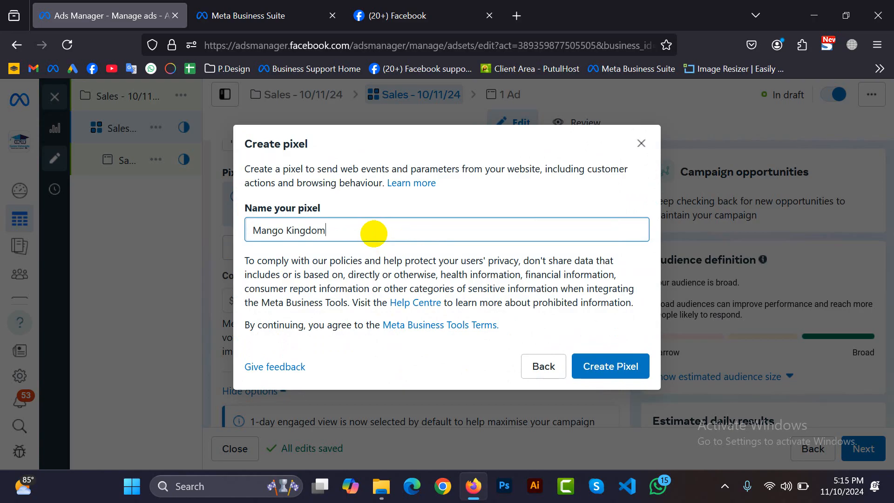
click(624, 370)
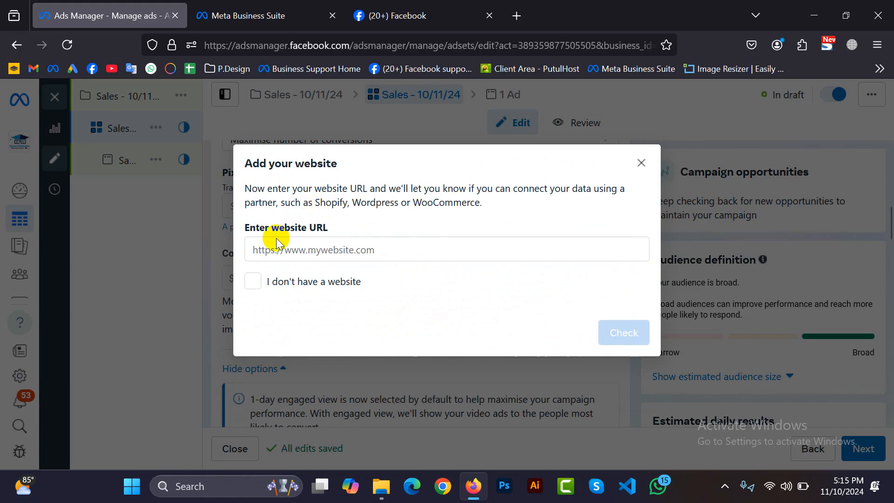
click(258, 282)
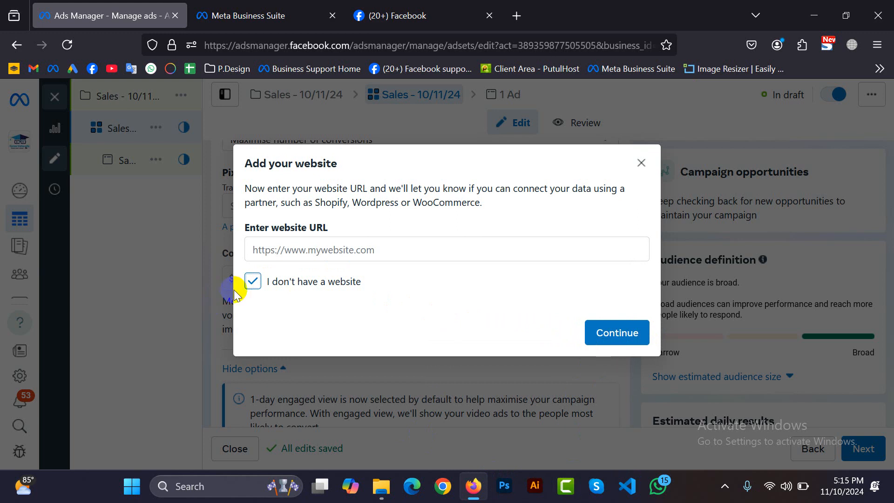
click(621, 337)
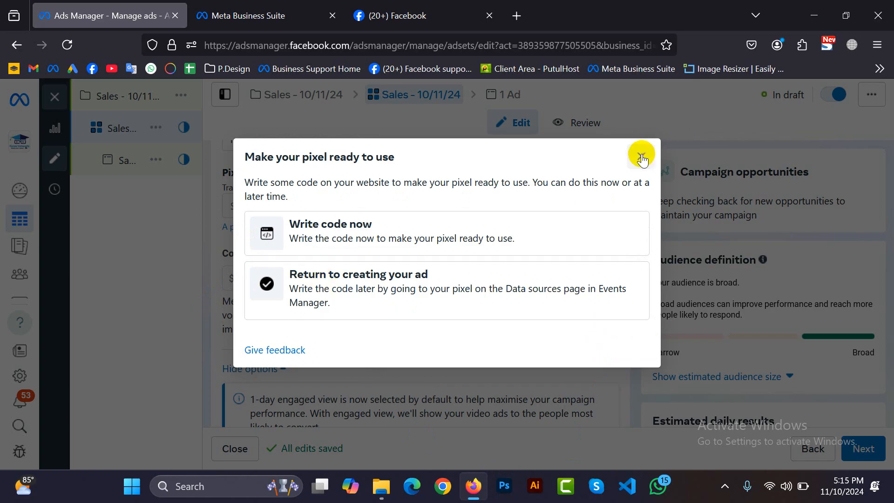
- Switch to Meta Business Suite and view the connected assets of the Mango Kingdom dataset
click(396, 14)
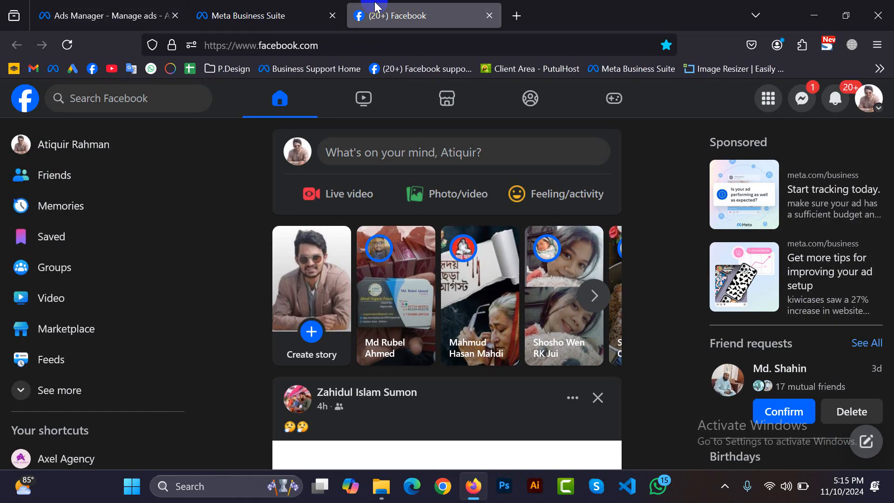
click(245, 14)
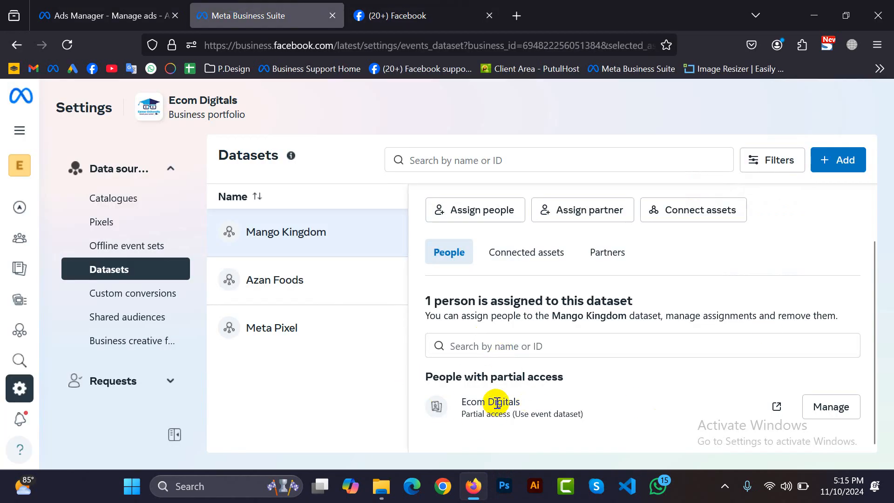
click(543, 246)
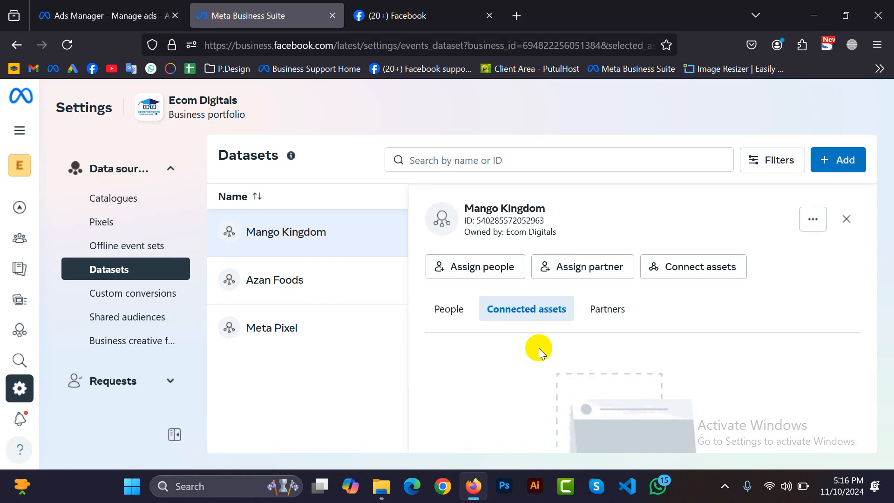
- Open Google in a new browser tab and search for "google tag manager"
click(379, 10)
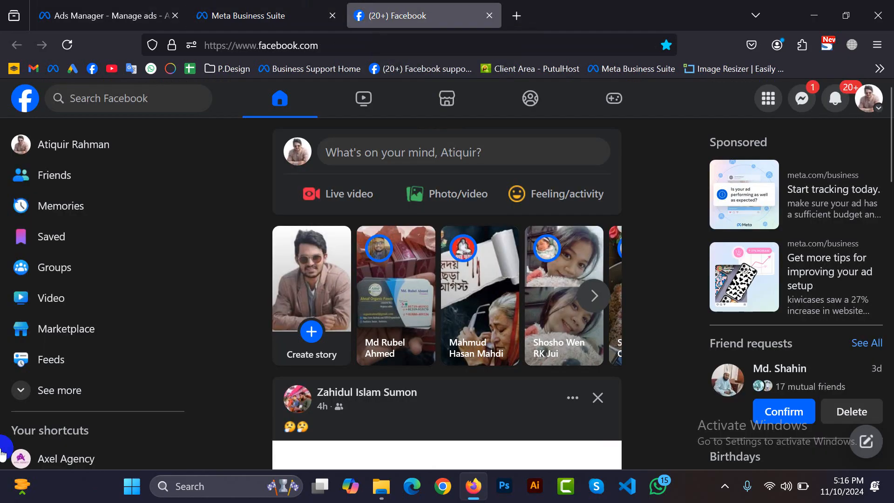
click(517, 15)
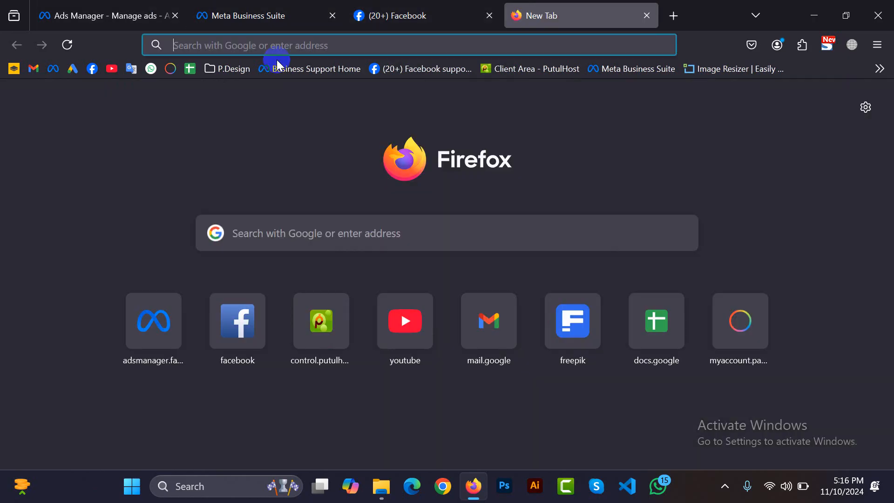
text(google.com/)
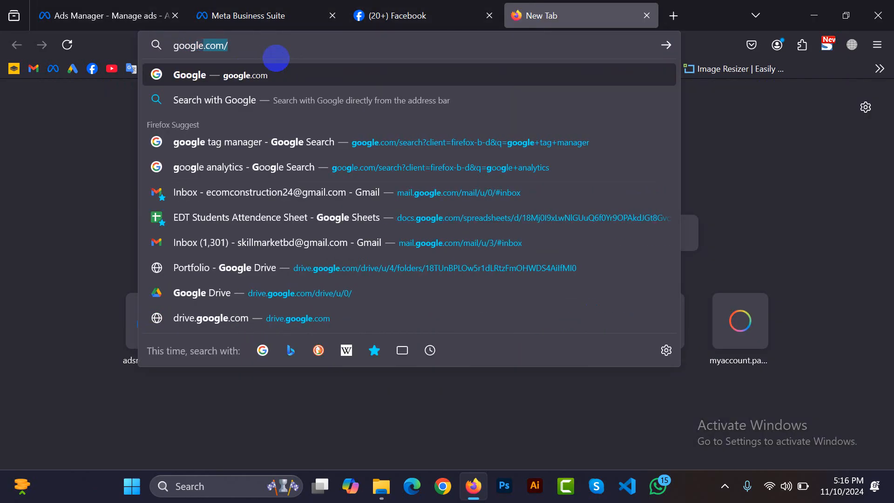
key(Return)
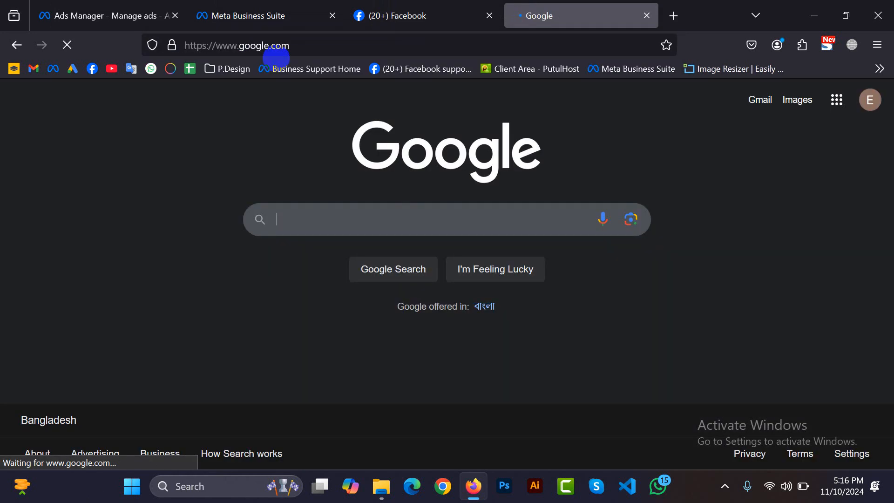
text(goo)
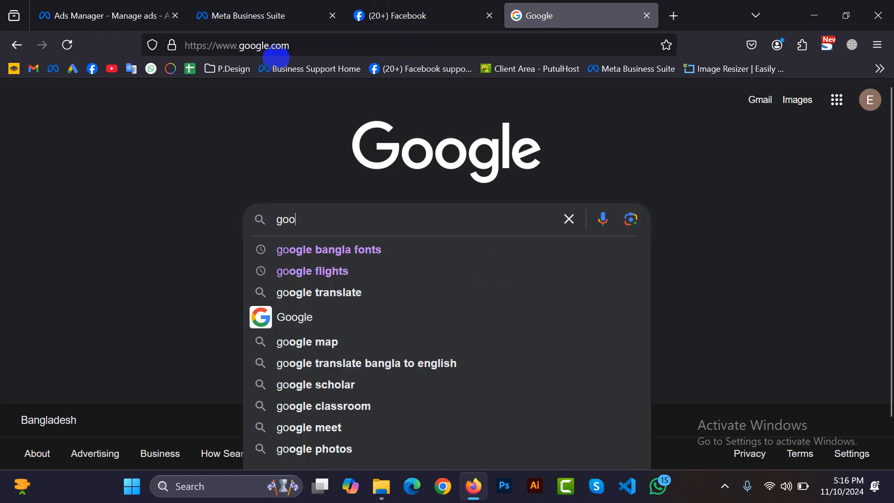
text(gl)
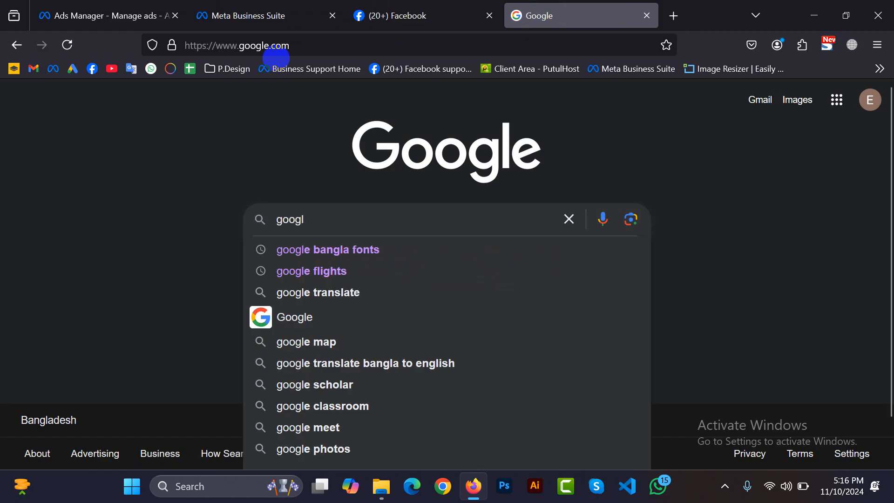
text(e tag m)
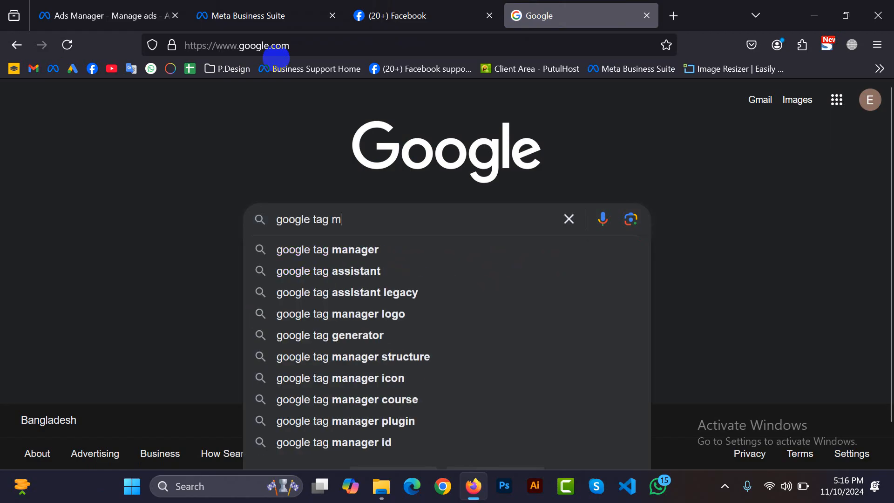
text(anager)
key(Return)
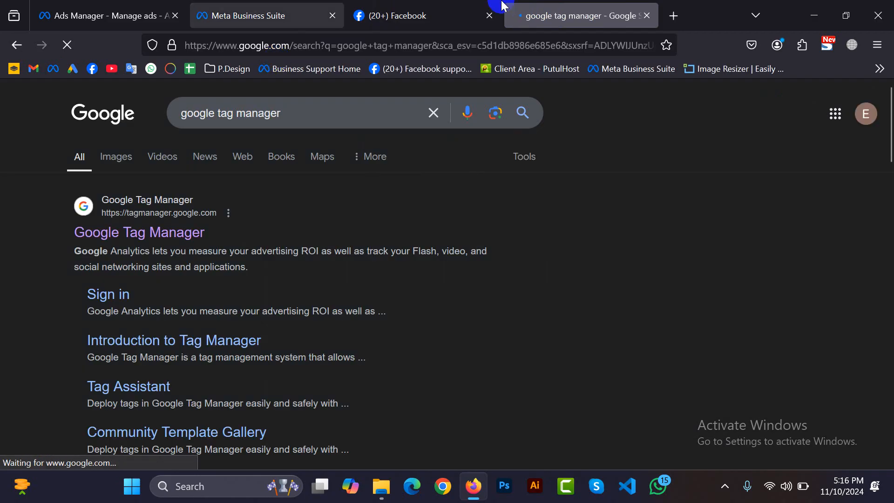
- Search for "google analytics" in another new browser tab and look through the results
click(674, 16)
text(g)
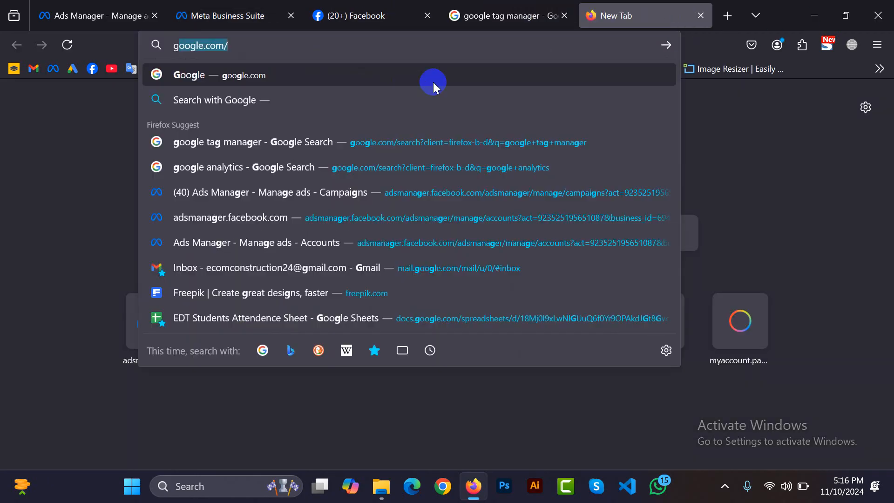
text(oogle)
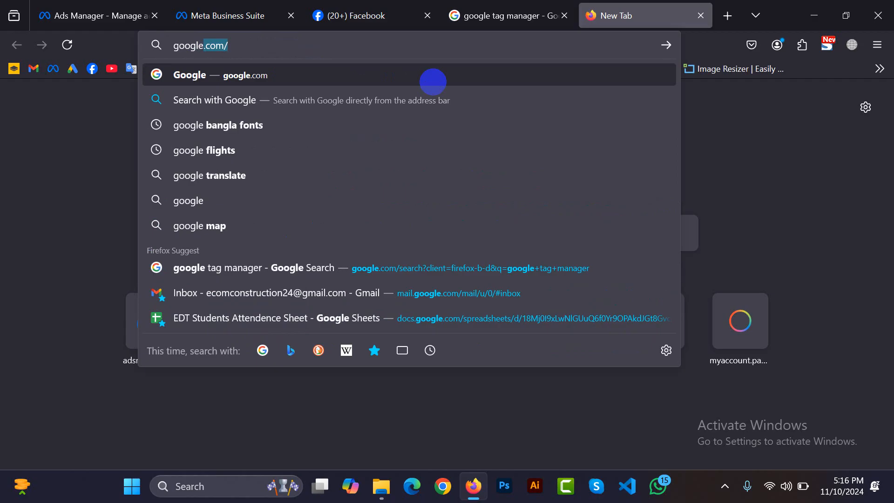
text( an)
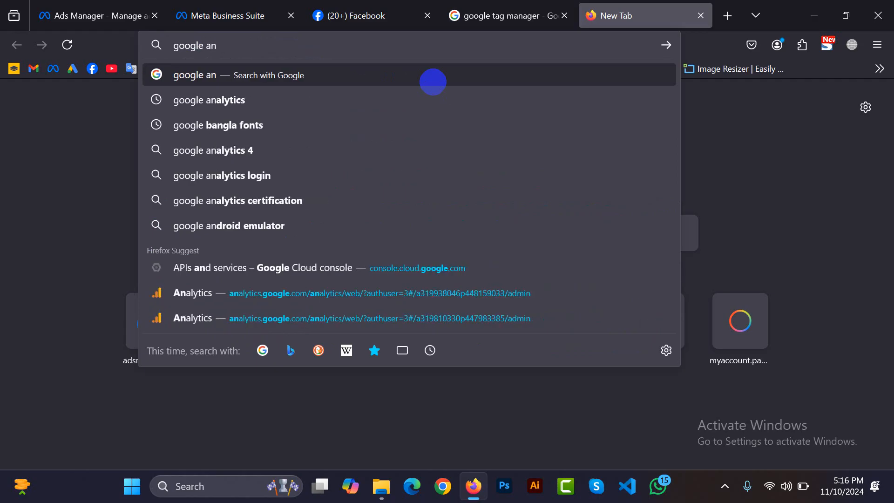
text(alytics)
key(Return)
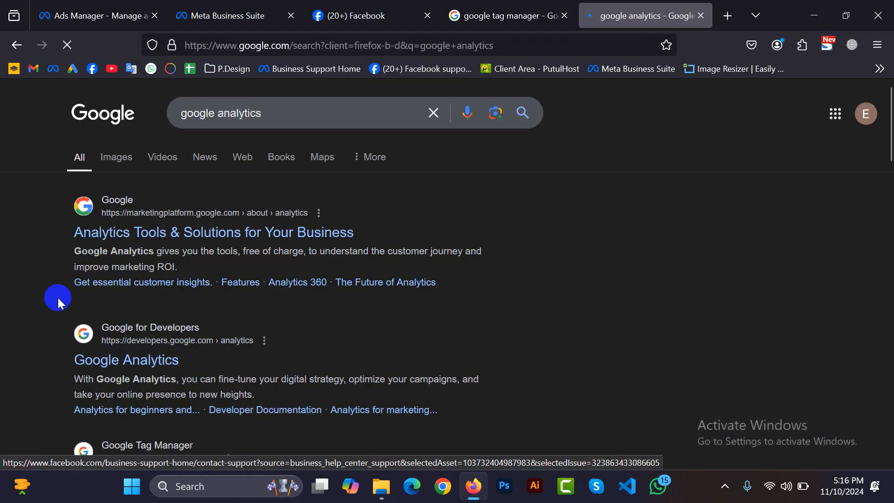
scroll(133, 354, down, 5)
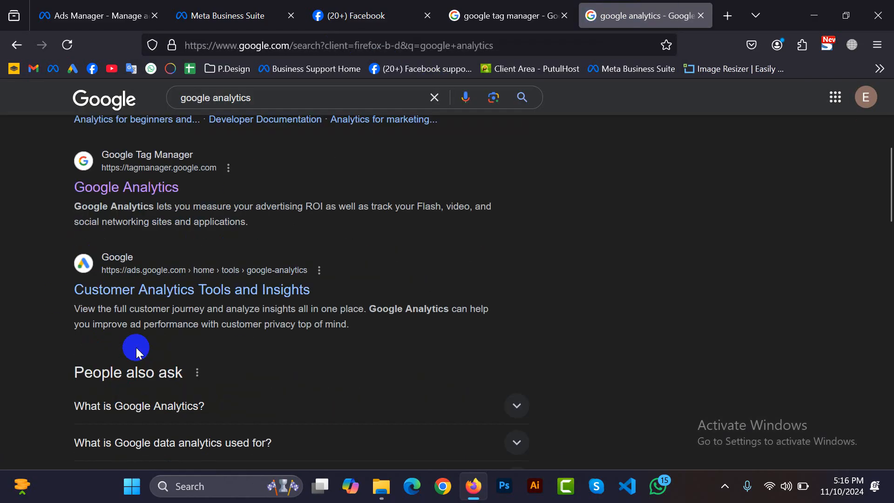
scroll(140, 280, up, 1)
- Open Google Tag Manager from its search results and switch to the Google account that holds the HPP Class account
click(483, 14)
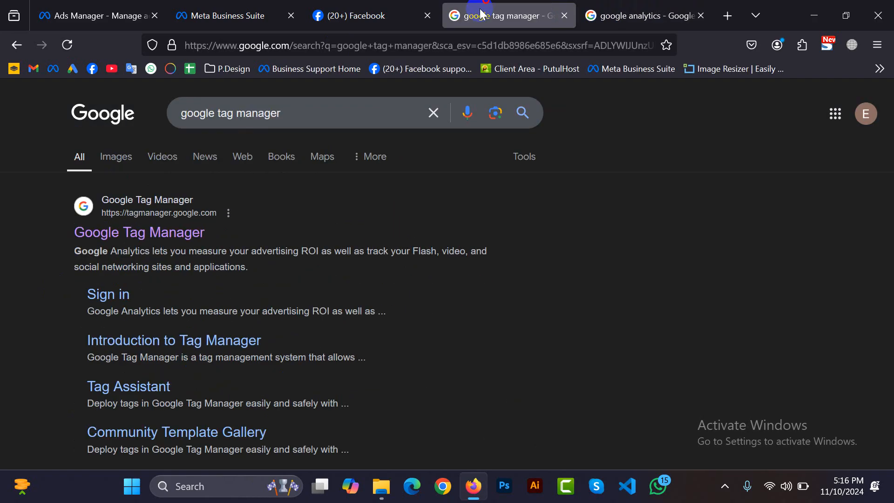
click(149, 231)
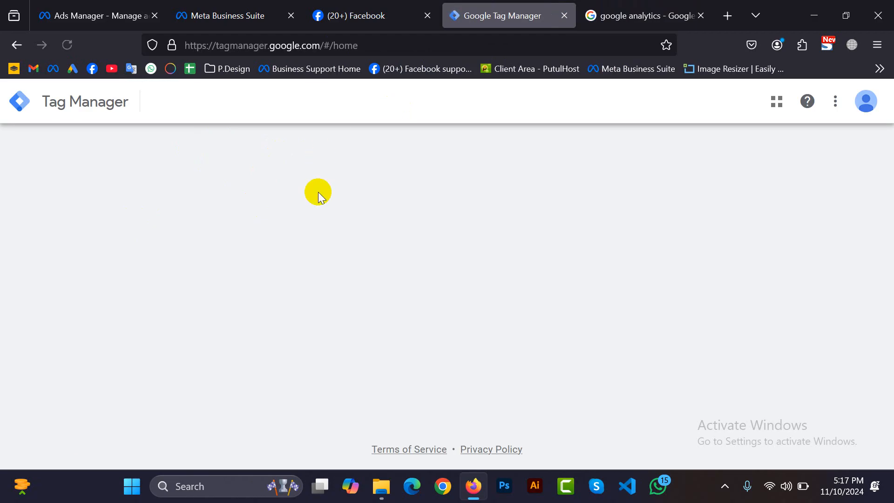
click(874, 100)
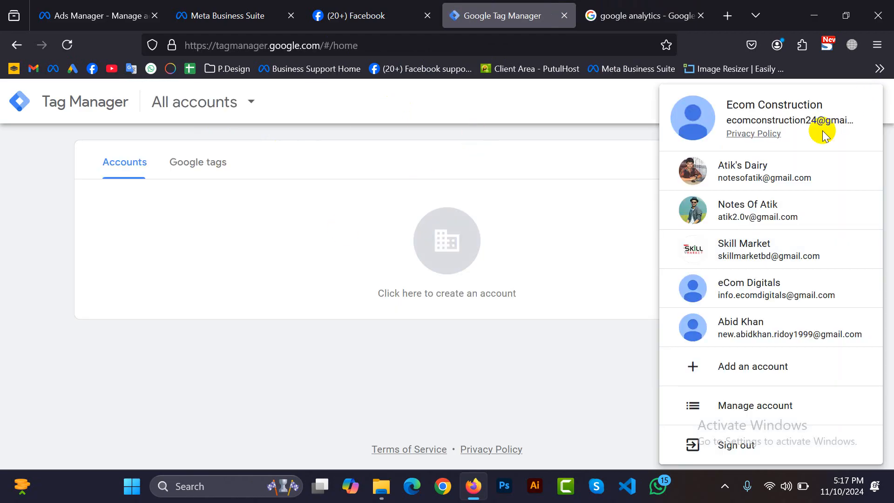
click(767, 179)
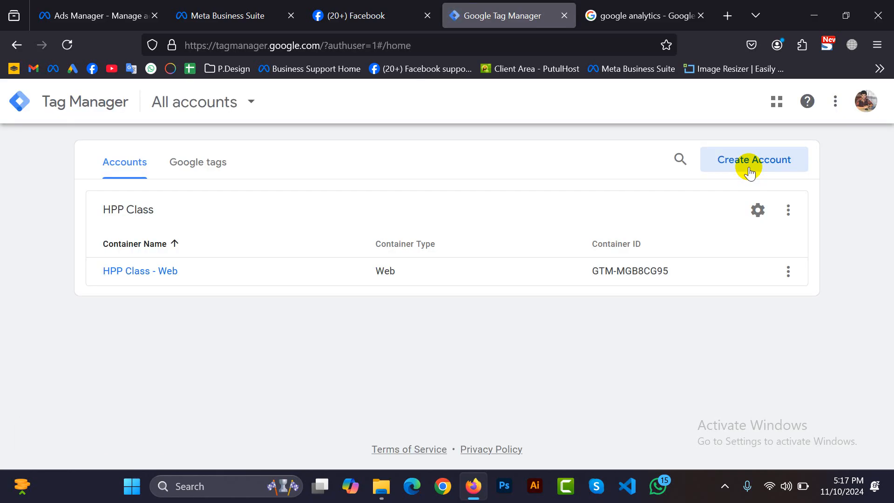
- Open the user permissions of the HPP Class account in Tag Manager
click(788, 210)
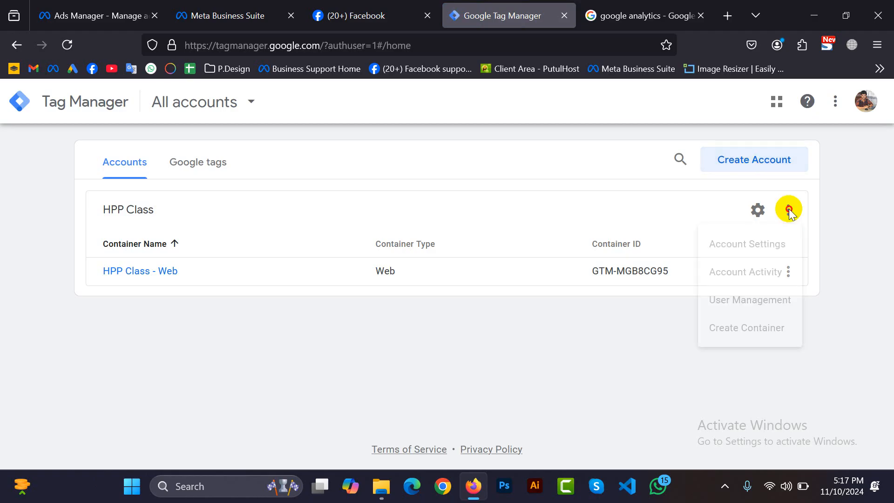
click(765, 305)
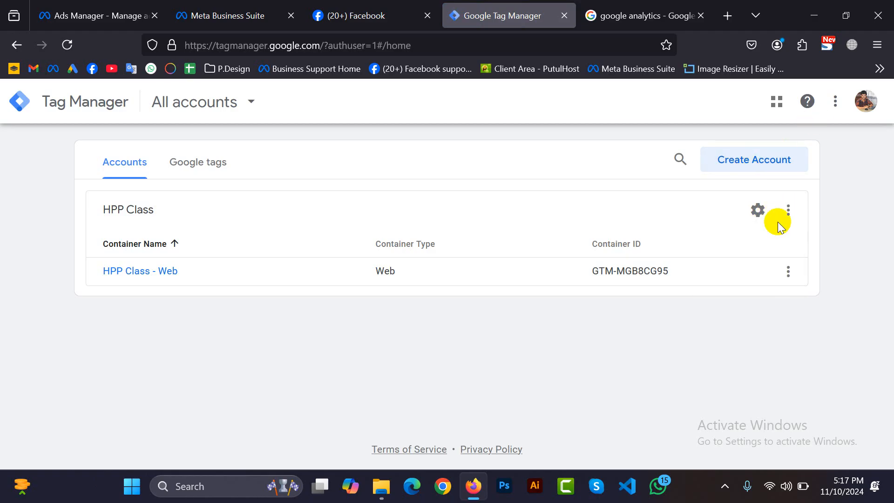
click(758, 210)
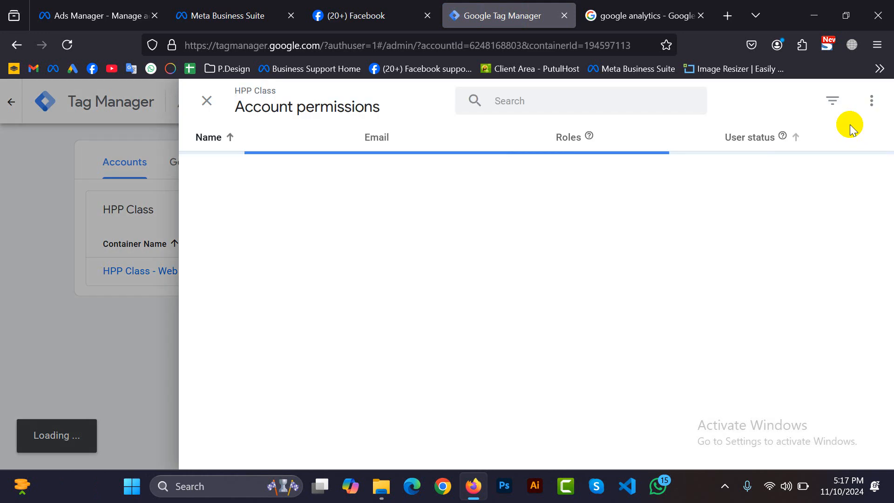
click(872, 101)
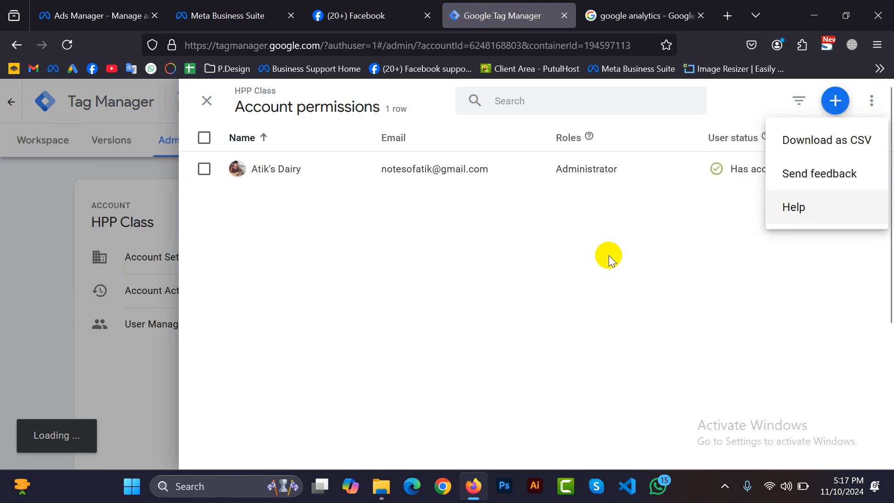
click(607, 256)
- Try to remove your own administrator access from the HPP Class account, then close the account permissions
click(878, 168)
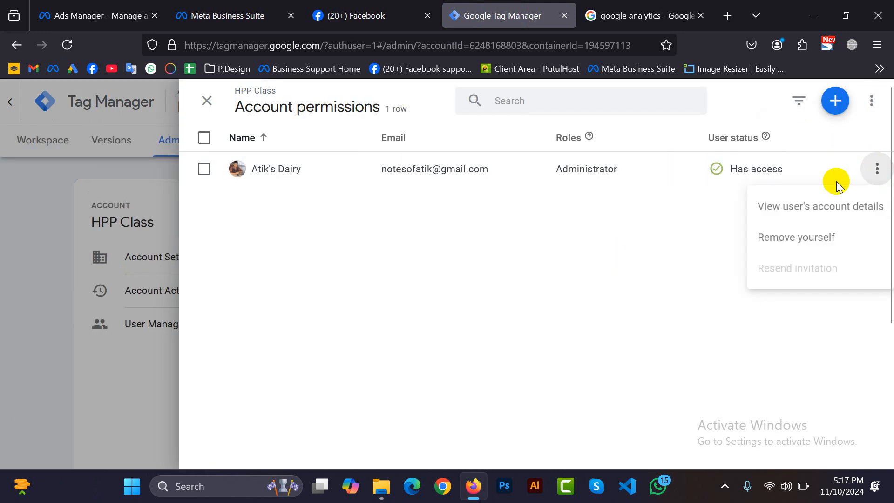
click(776, 241)
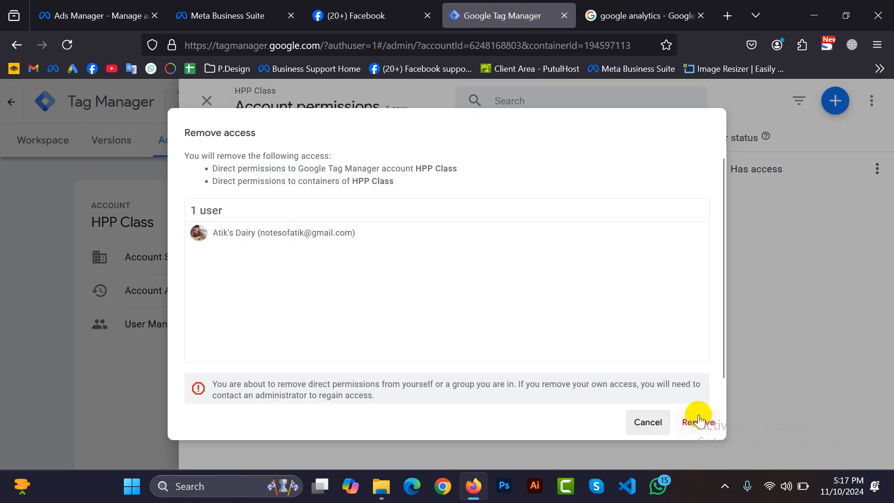
click(699, 420)
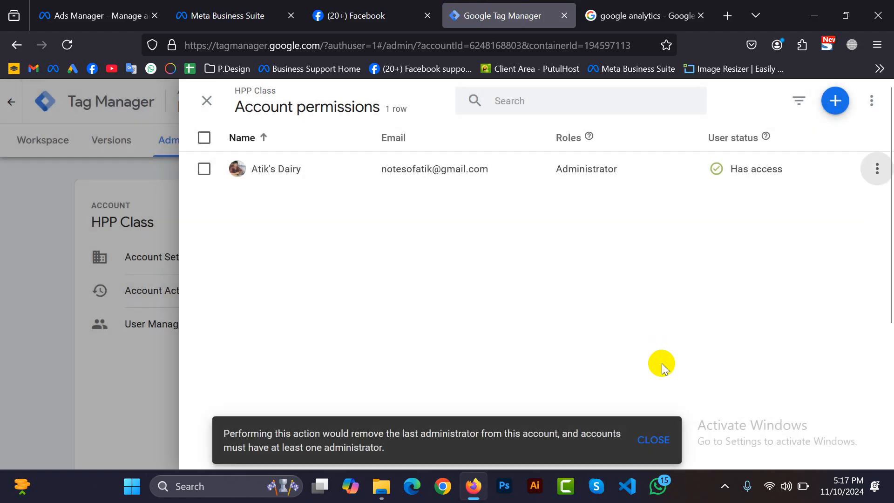
click(653, 440)
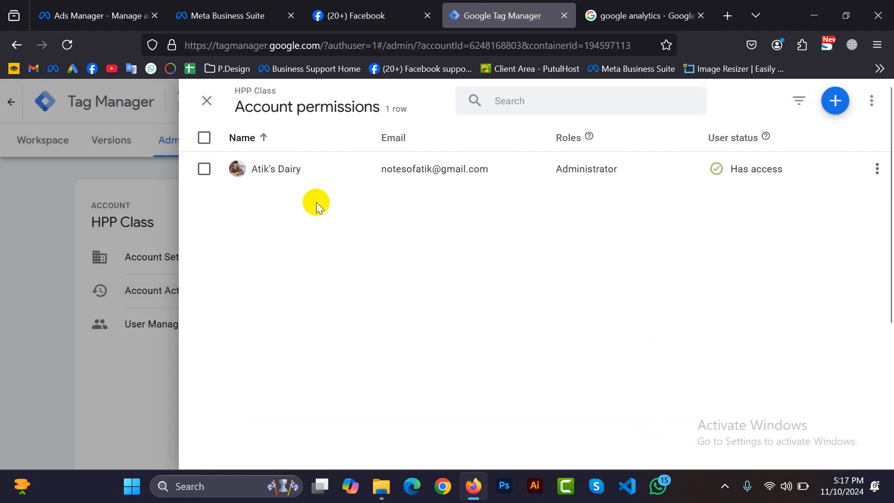
click(205, 102)
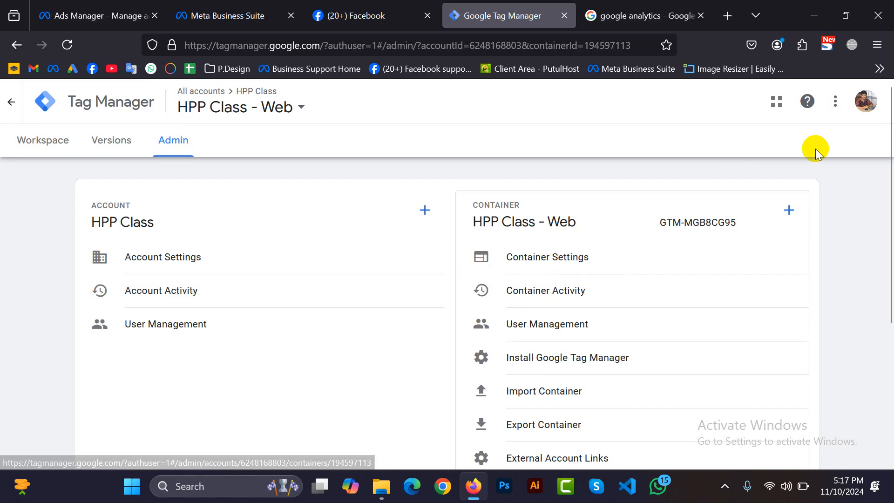
- View the Tag Manager user settings, then return to the list of all accounts and reload it
click(833, 103)
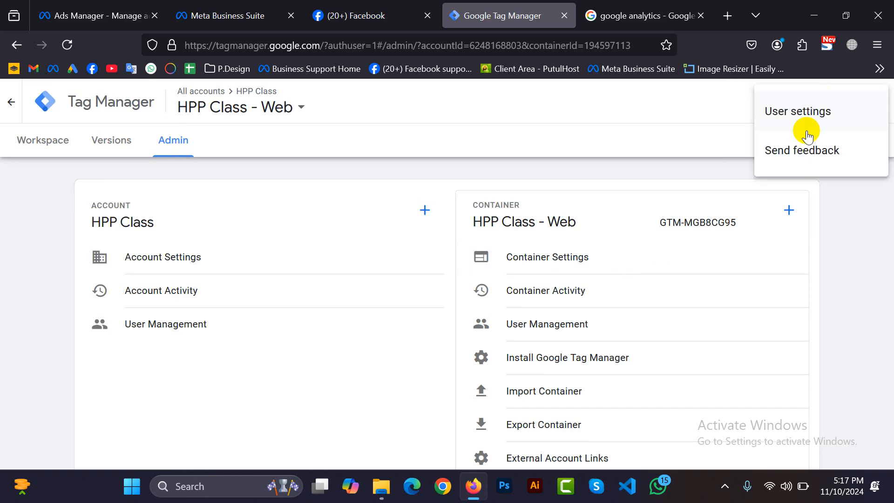
click(803, 115)
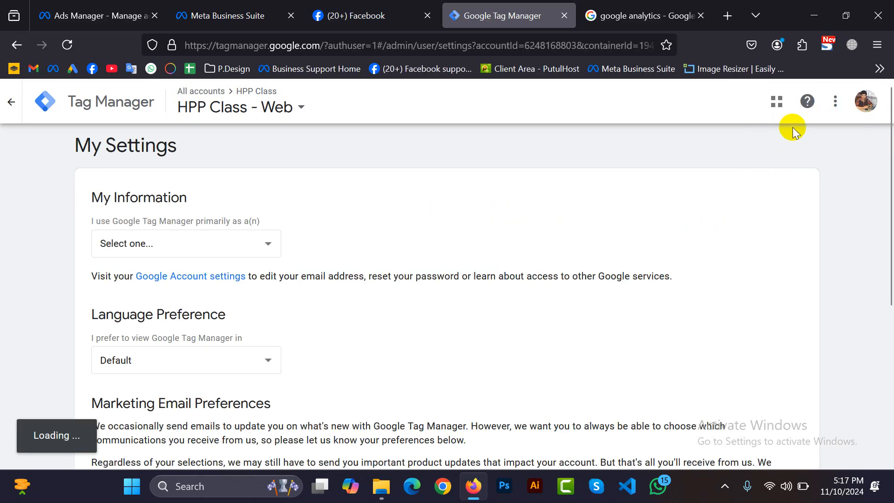
click(835, 101)
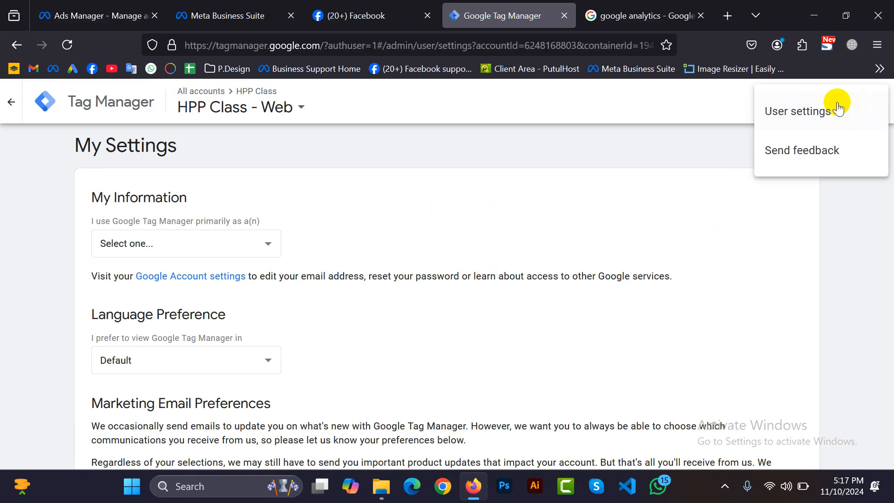
click(794, 122)
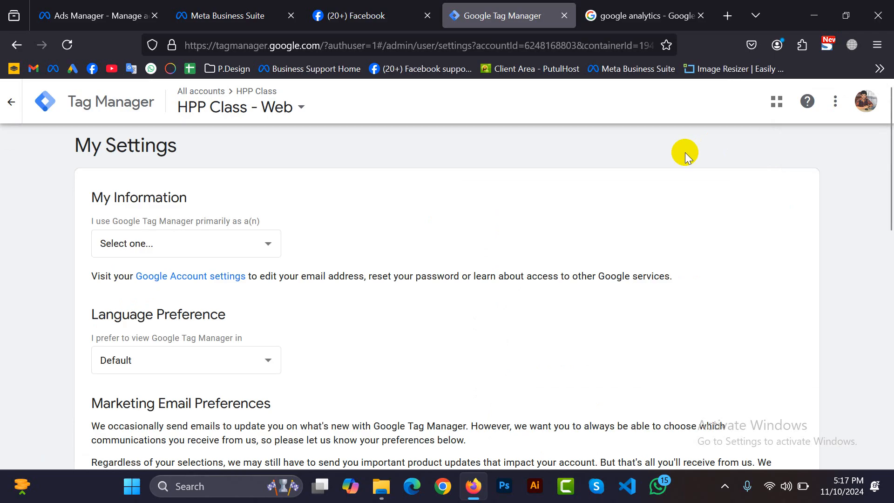
click(15, 110)
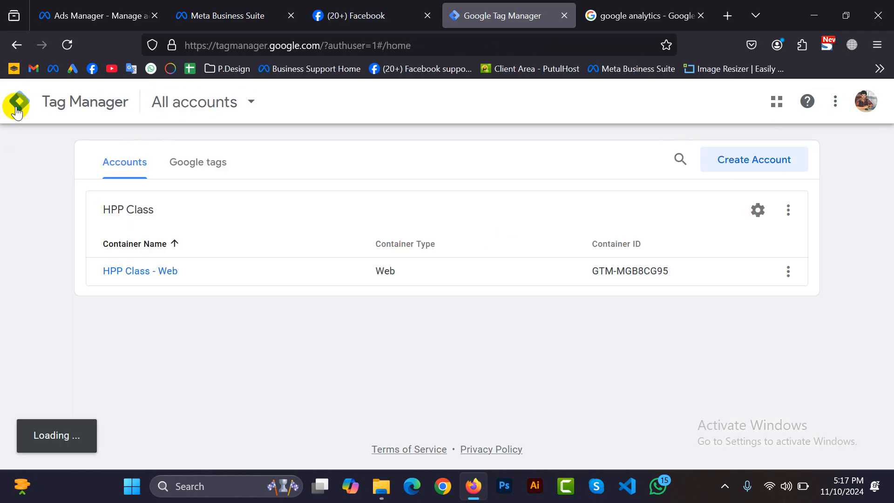
click(66, 44)
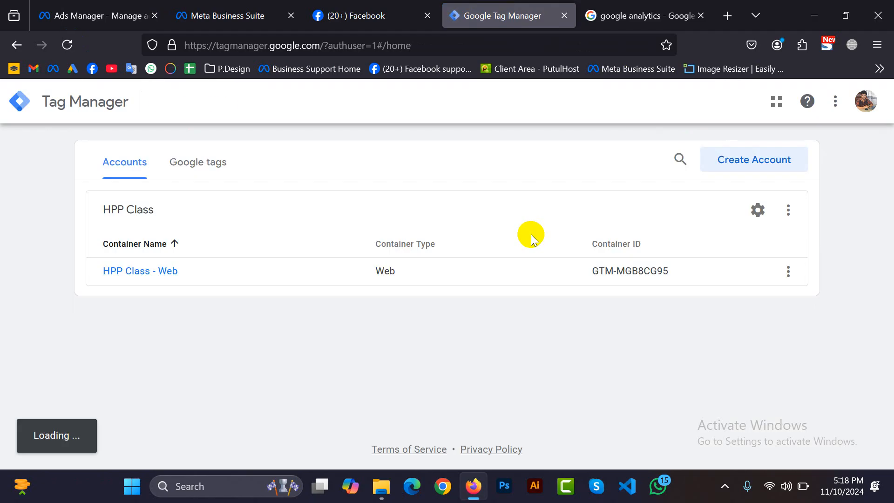
- Open the container settings of HPP Class - Web and close them without changes
click(789, 271)
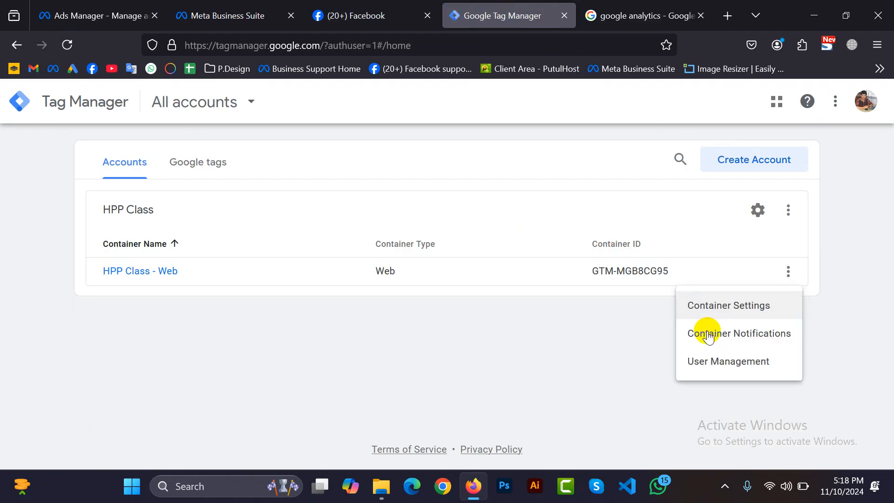
click(731, 305)
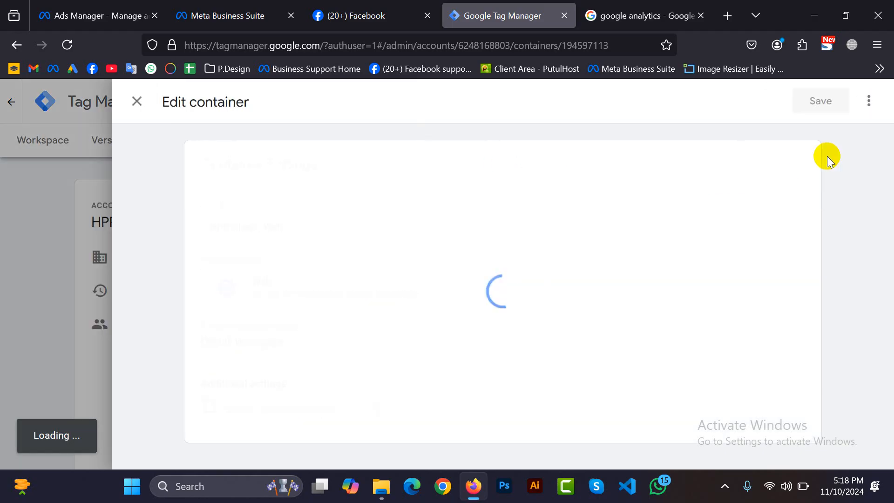
click(124, 100)
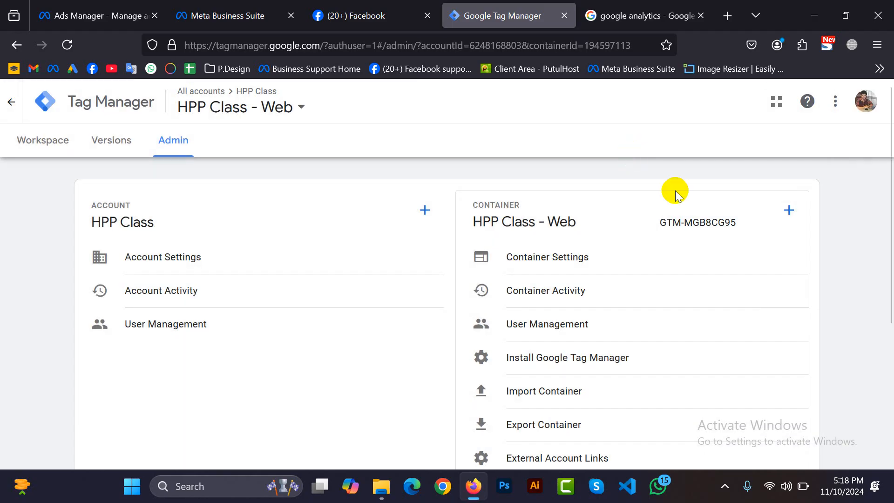
- Open the HPP Class account's user permissions and look through the additional options of the permissions list
scroll(542, 254, down, 4)
scroll(160, 233, up, 3)
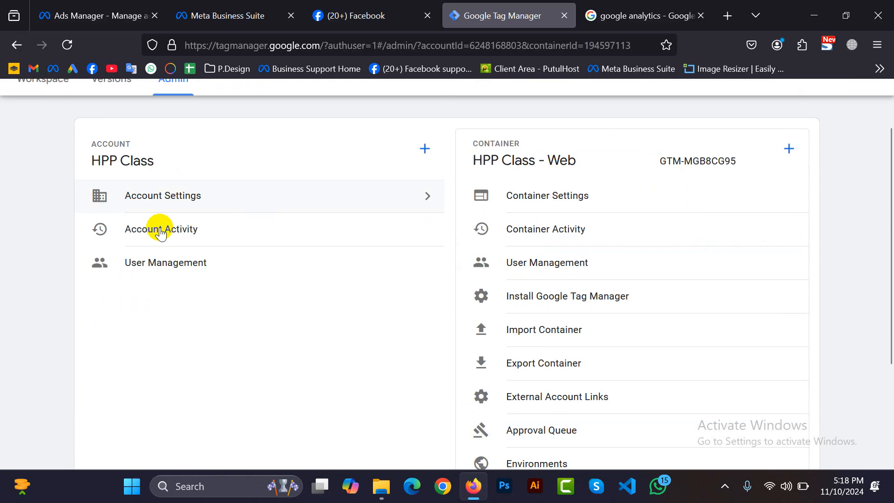
click(188, 262)
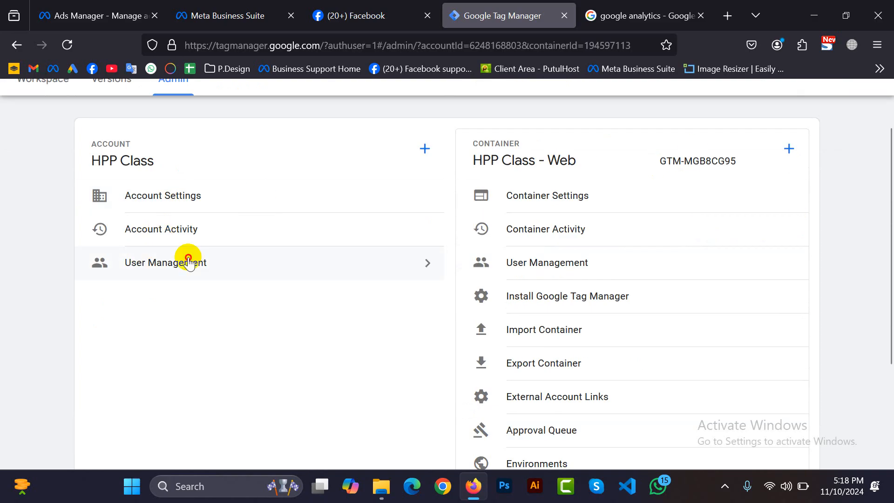
click(190, 251)
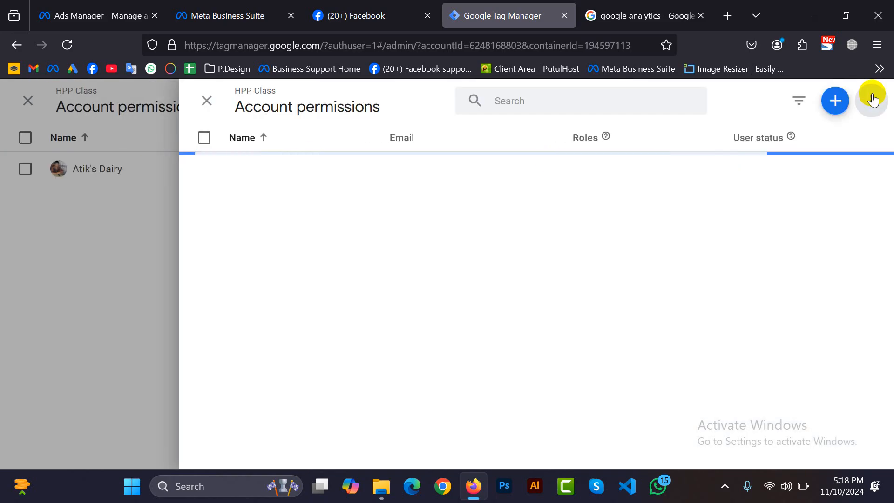
click(873, 99)
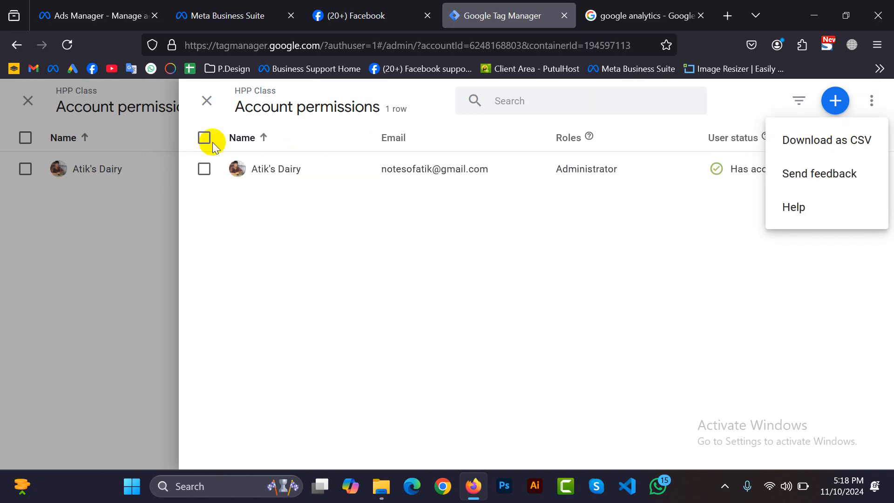
click(211, 104)
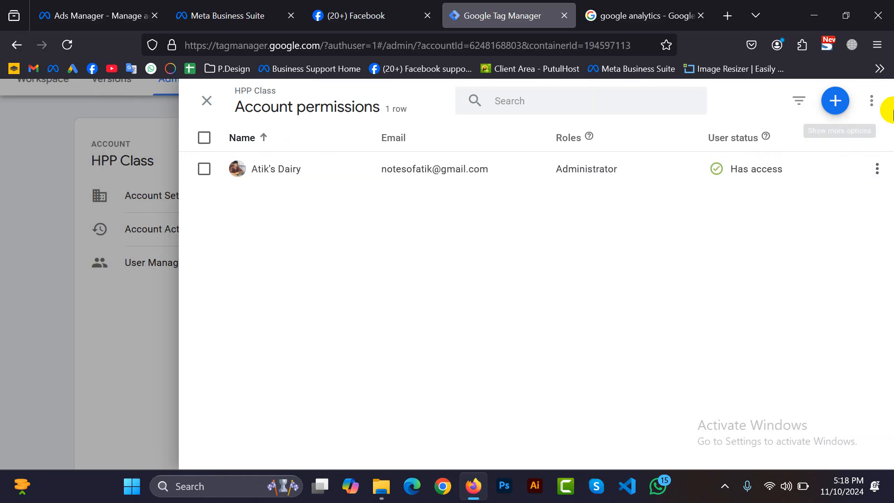
click(877, 169)
click(872, 104)
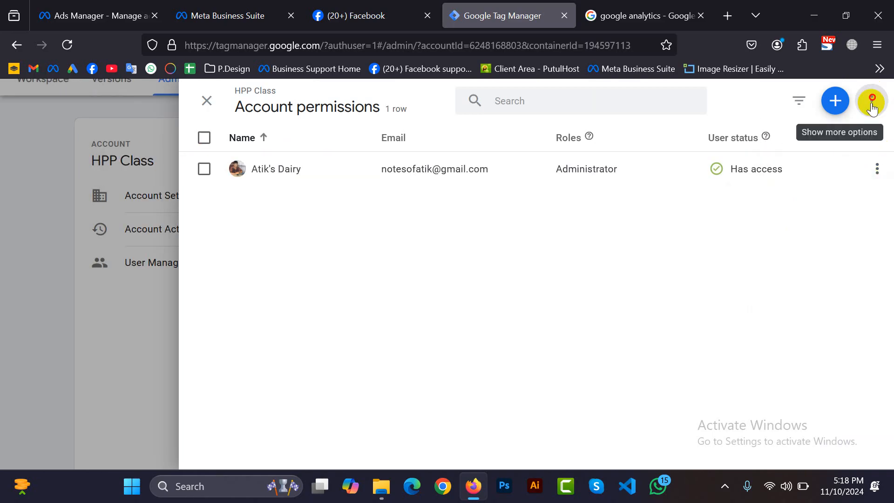
click(872, 104)
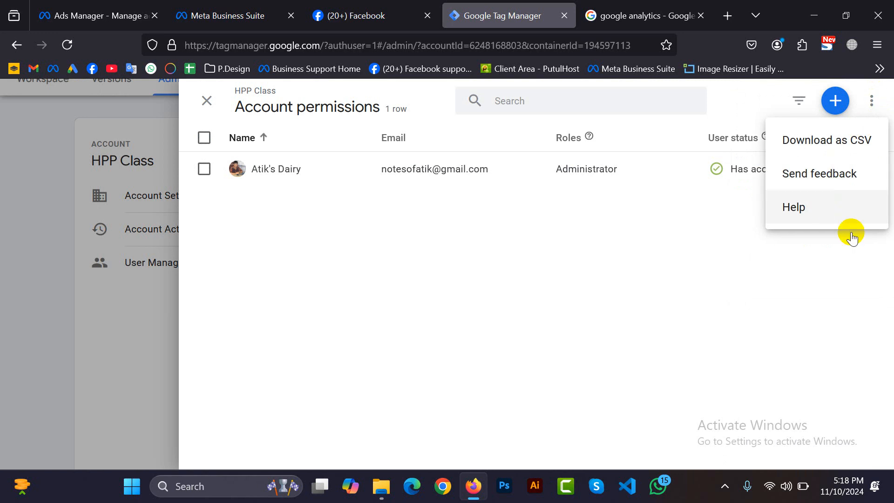
click(836, 281)
- Try again to remove your own administrator access from the HPP Class account, then close the account permissions
click(875, 168)
click(778, 239)
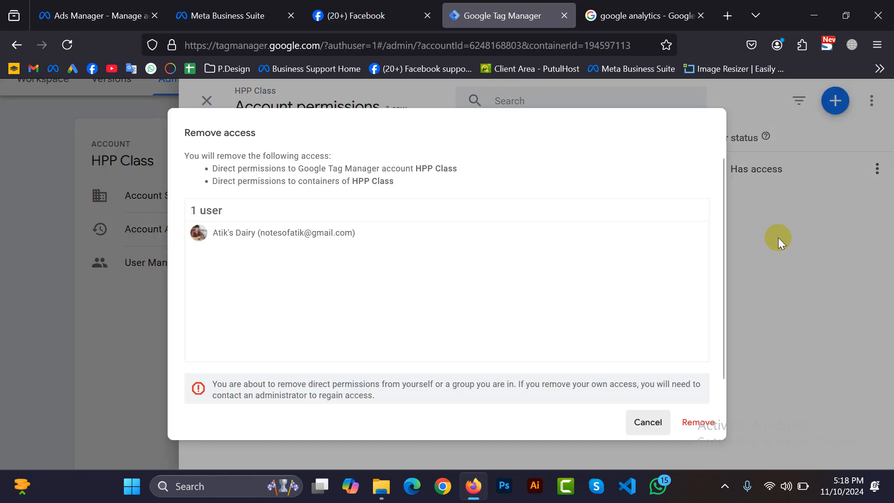
scroll(307, 378, down, 1)
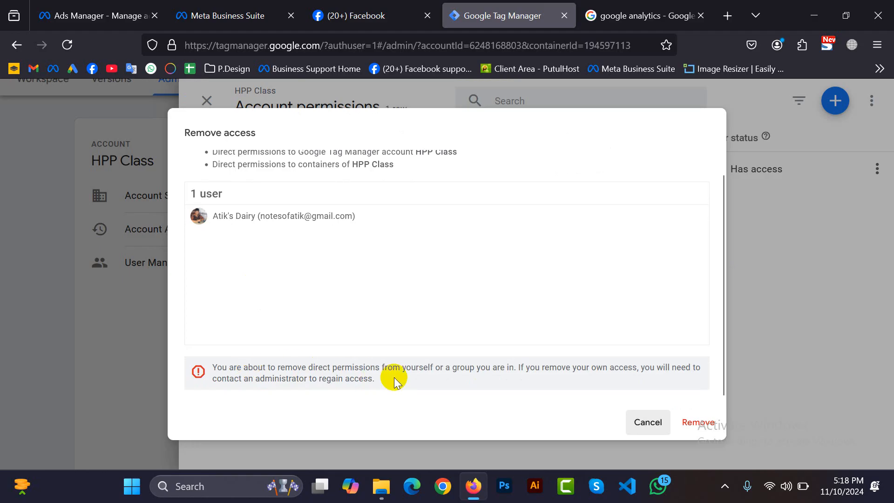
click(689, 423)
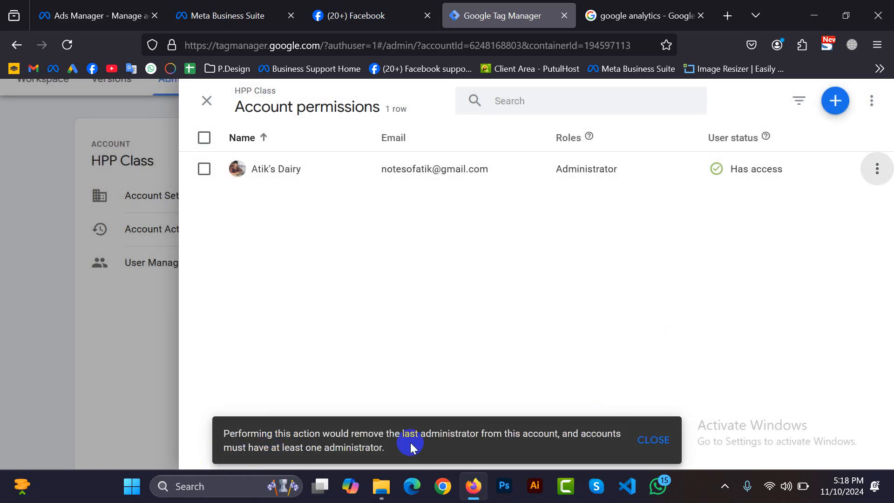
click(660, 442)
click(207, 100)
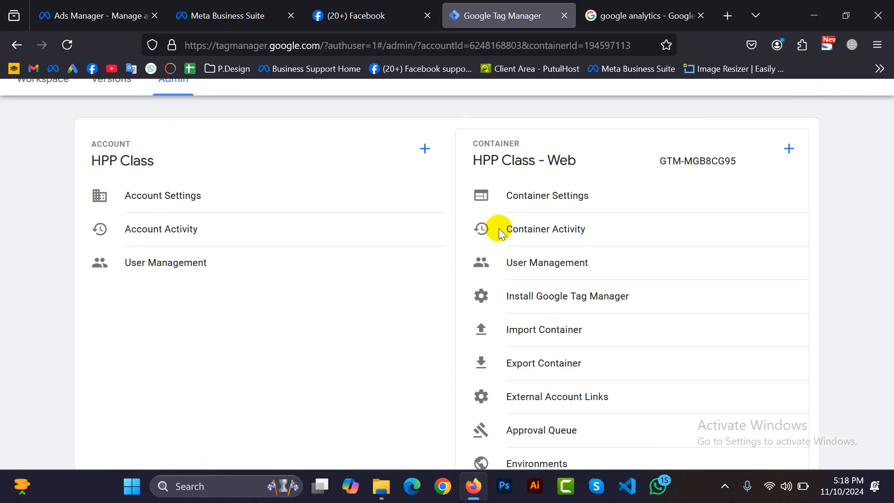
- Delete the HPP Class - Web container from its container settings and confirm the deletion
click(547, 199)
click(868, 99)
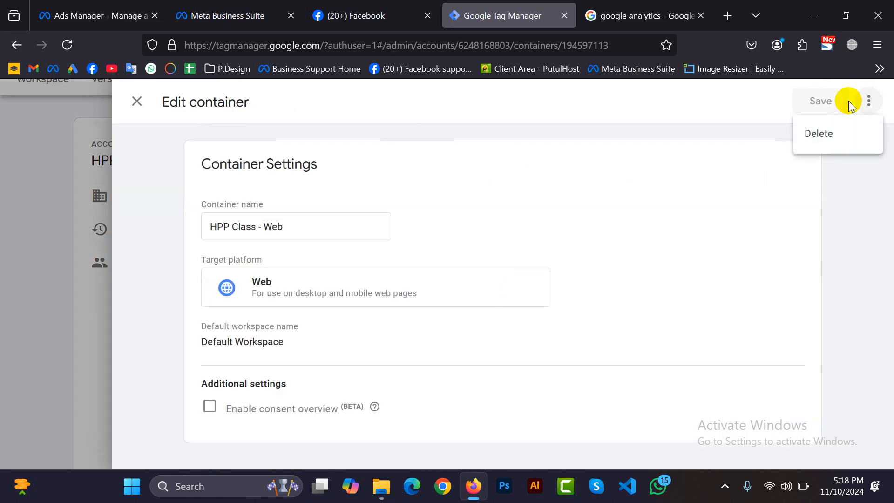
click(834, 136)
click(640, 264)
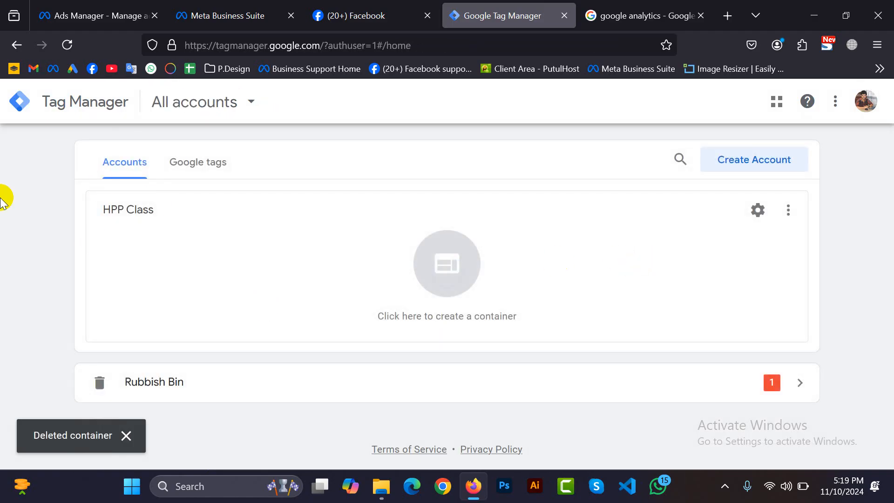
- Reload the list of all accounts and view the management options of the HPP Class account
click(67, 52)
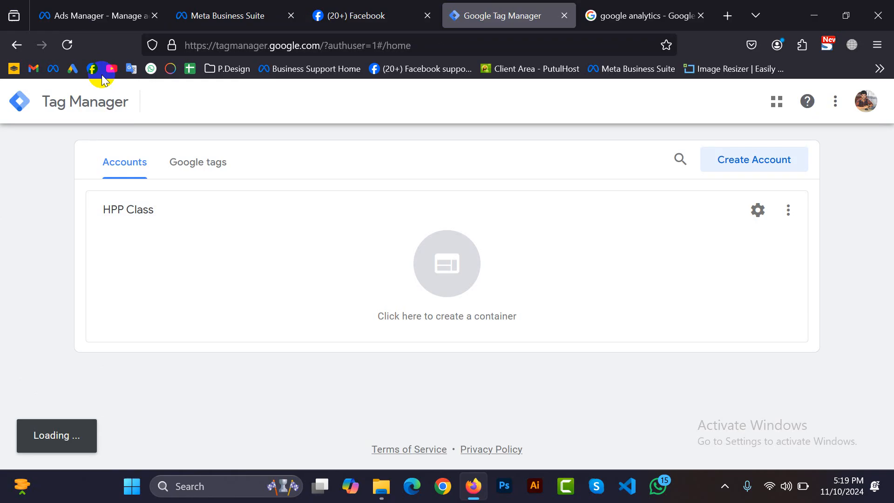
click(784, 210)
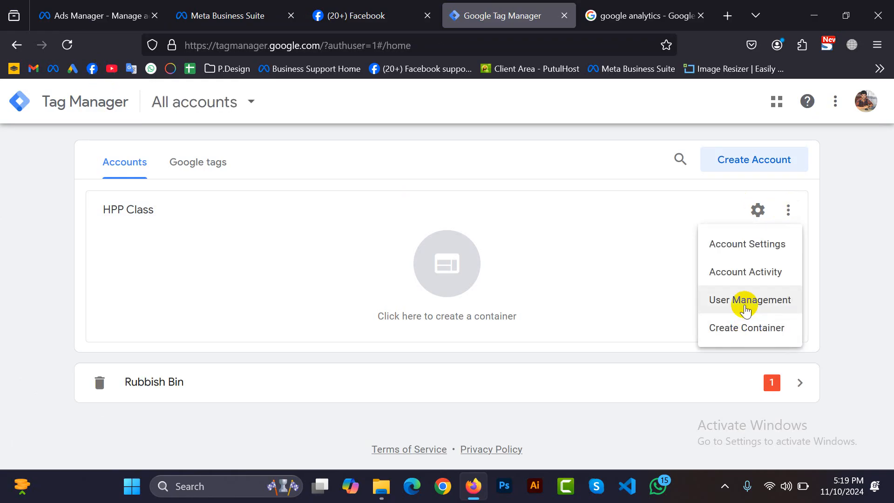
click(184, 159)
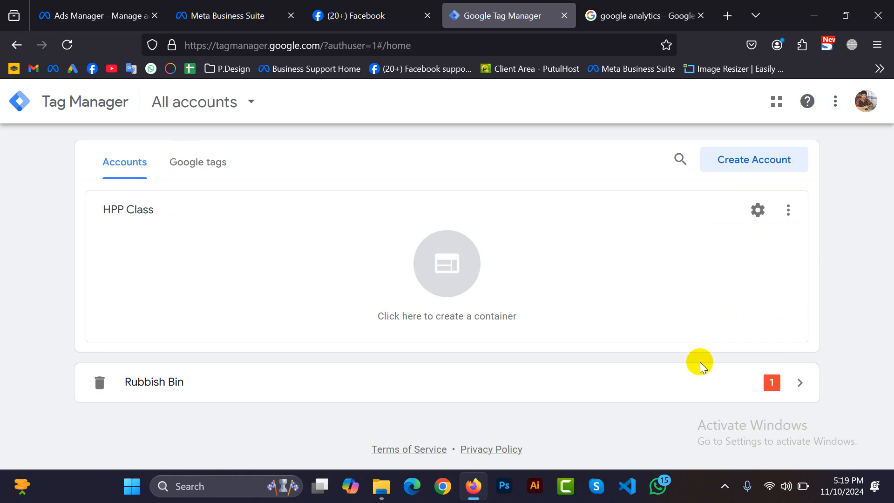